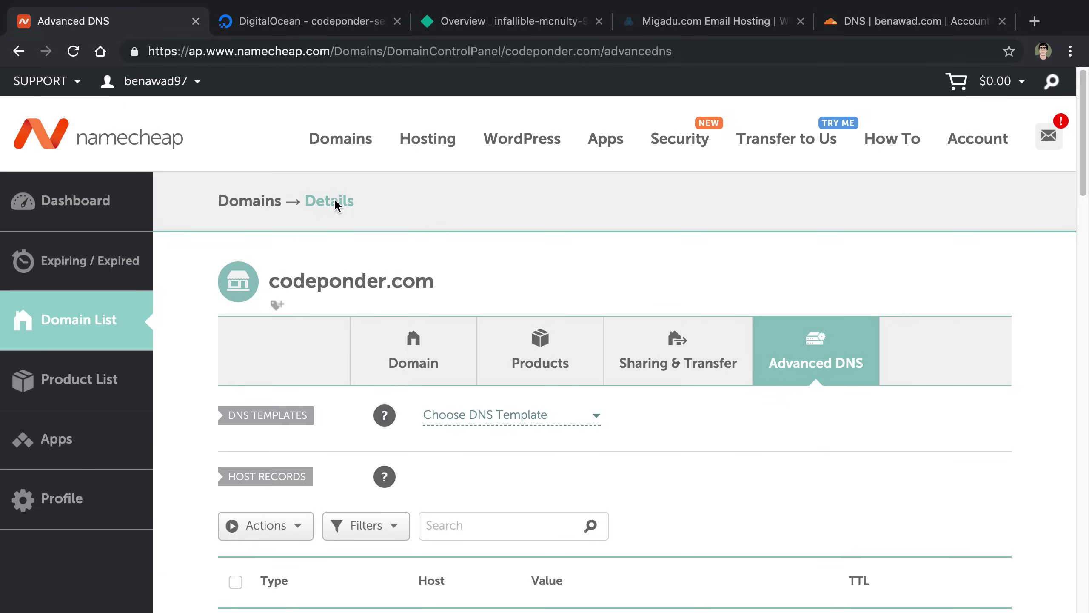
# Review the codeponder.com host records: A records goaccess, server, www at 68.183.129.202, plus an @ redirect.
pyautogui.moveTo(271, 279); pyautogui.dragTo(440, 299)
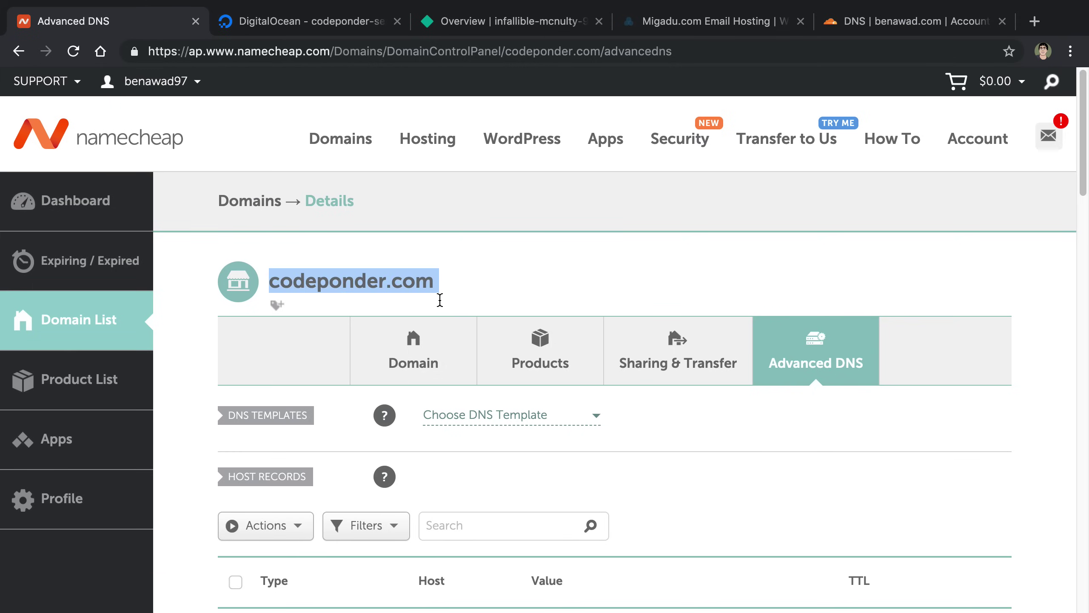
pyautogui.click(505, 207)
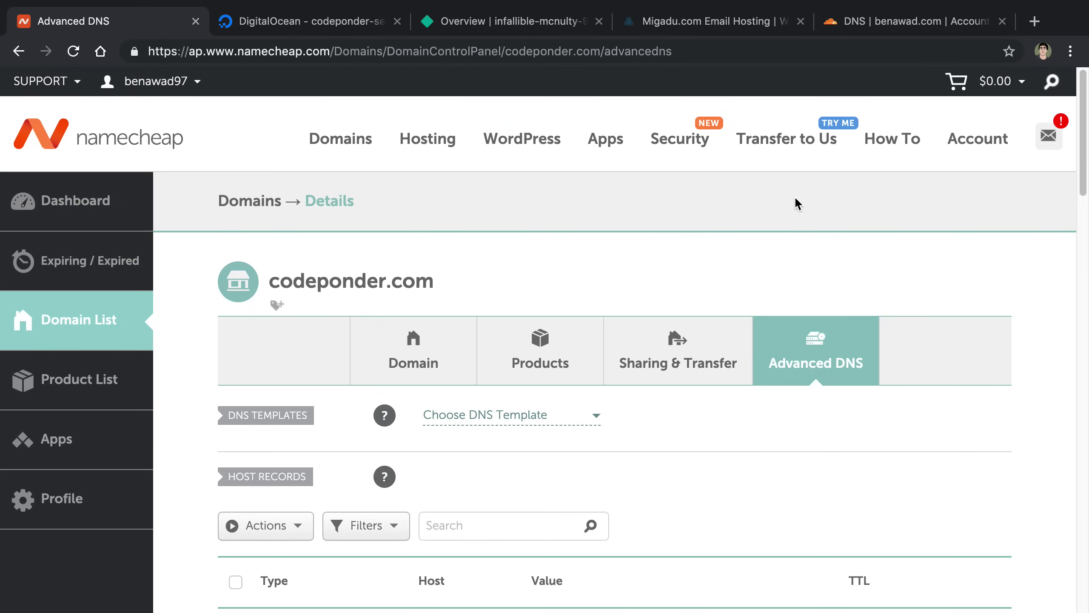
pyautogui.scroll(-1, 794, 198)
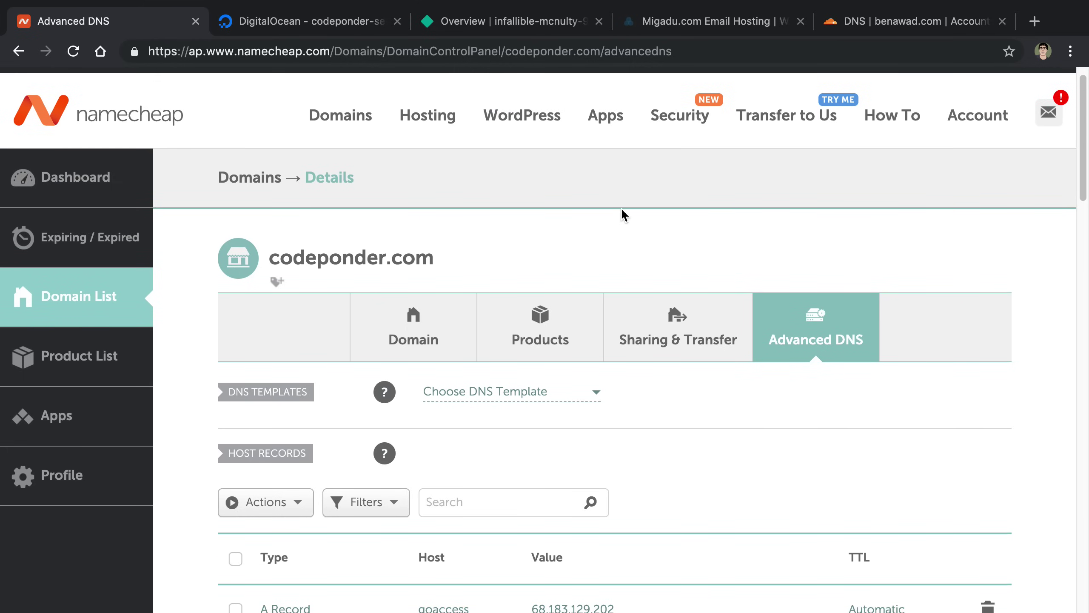
pyautogui.scroll(-2, 621, 208)
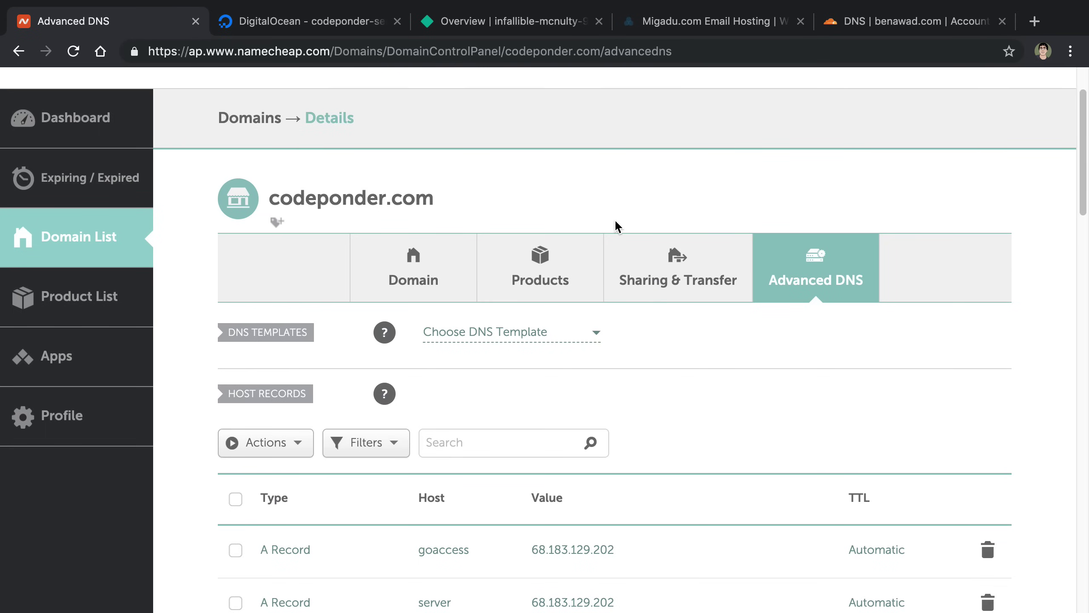
pyautogui.scroll(-3, 814, 369)
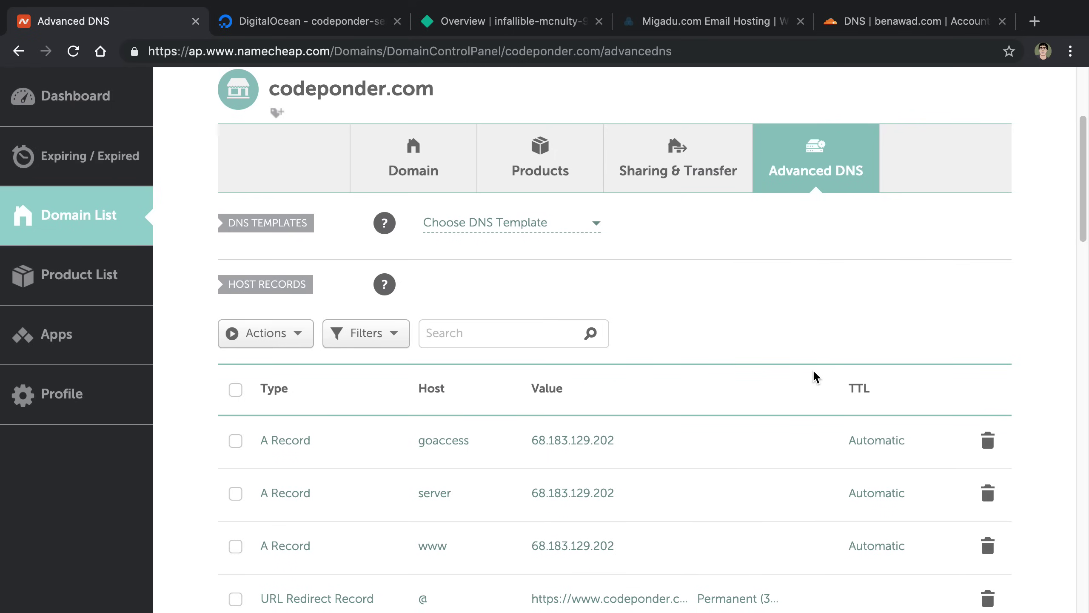
pyautogui.scroll(-3, 813, 369)
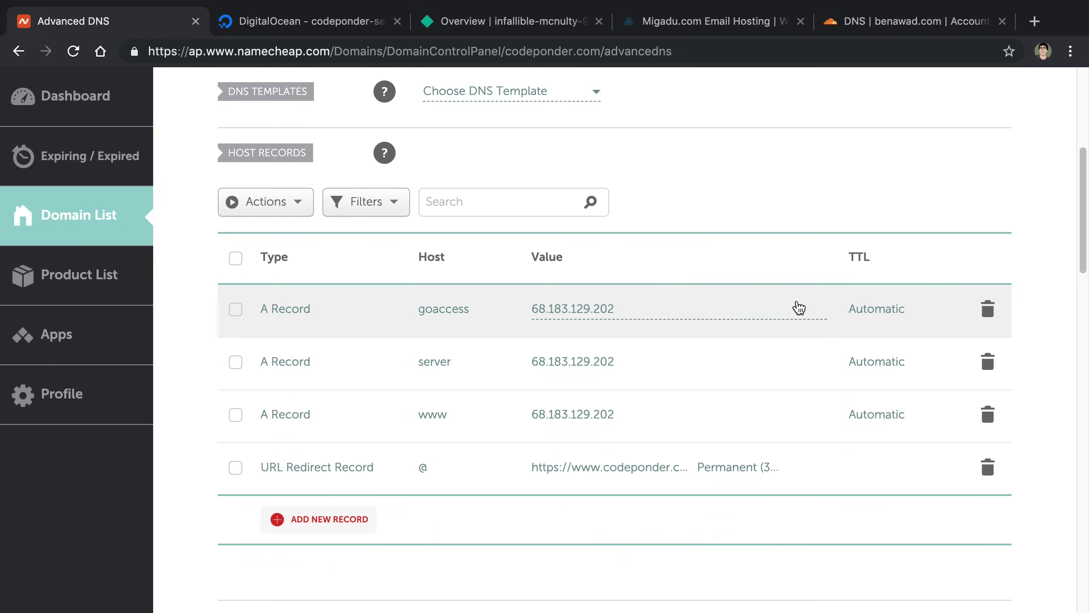
pyautogui.scroll(3, 747, 368)
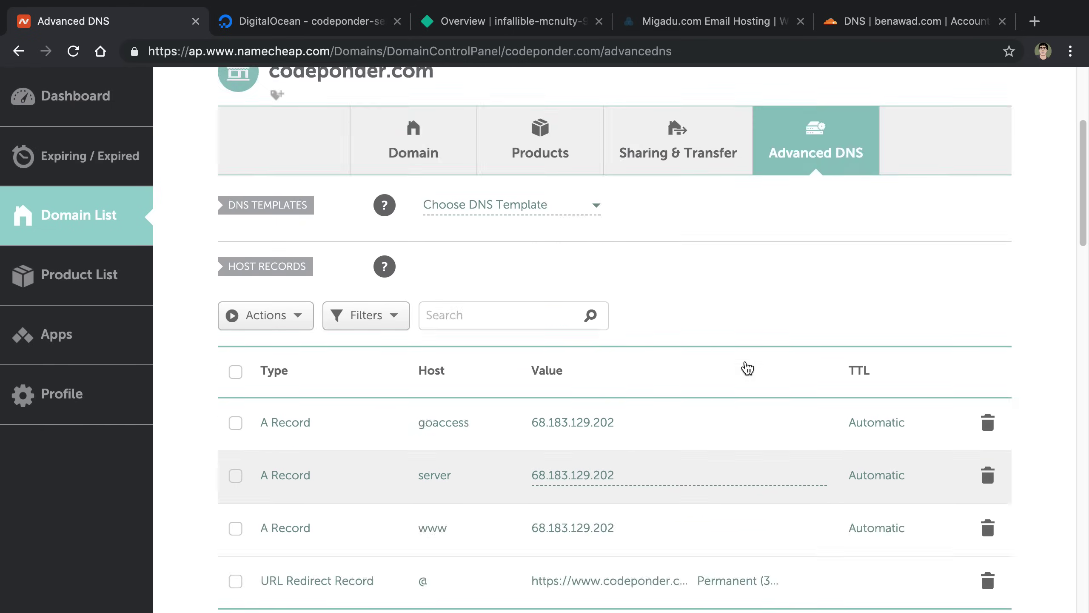
pyautogui.scroll(5, 748, 368)
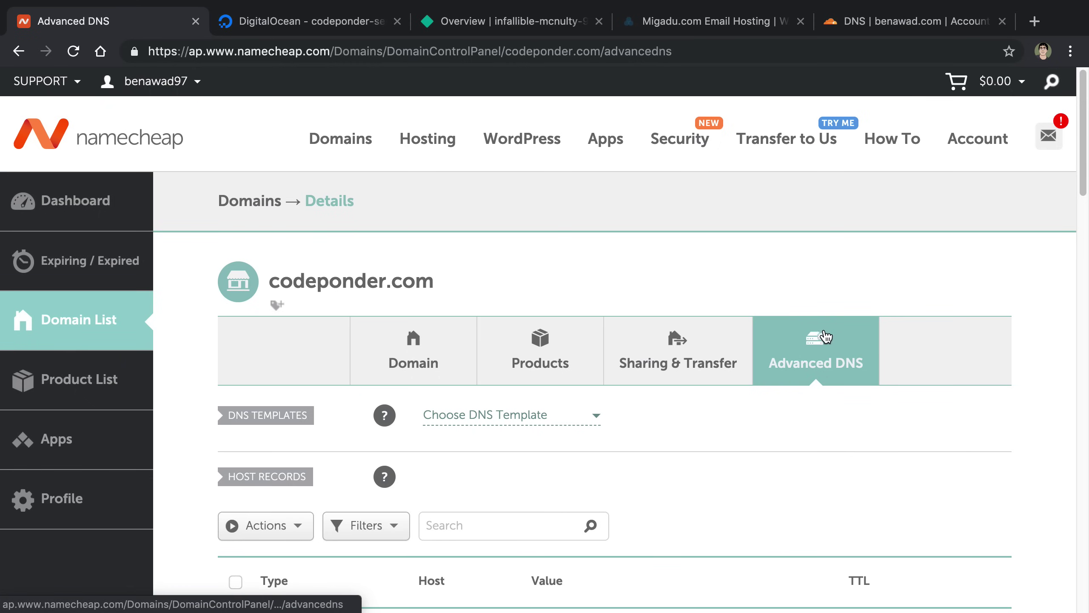
pyautogui.scroll(-1, 817, 389)
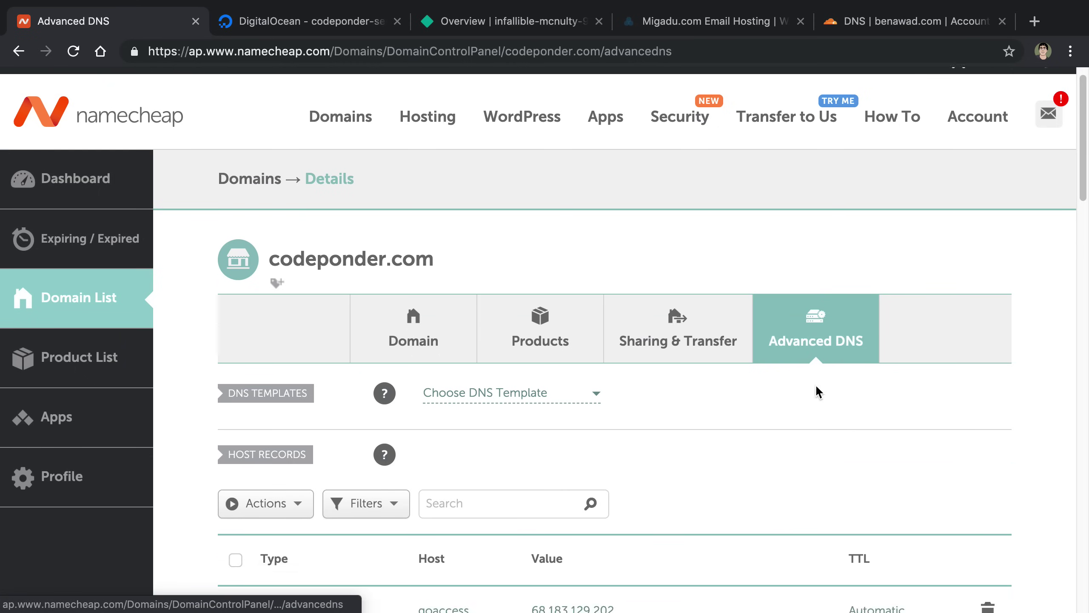
pyautogui.scroll(-7, 815, 384)
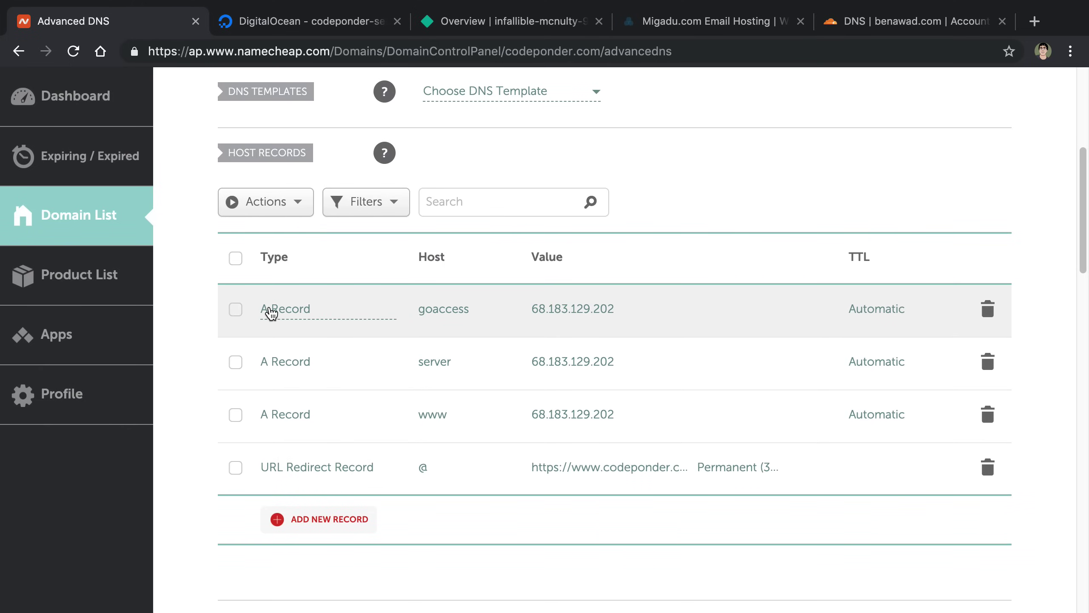
# Start a new A Record row, then discard it so the host records stay unchanged.
pyautogui.click(306, 214)
pyautogui.click(614, 208)
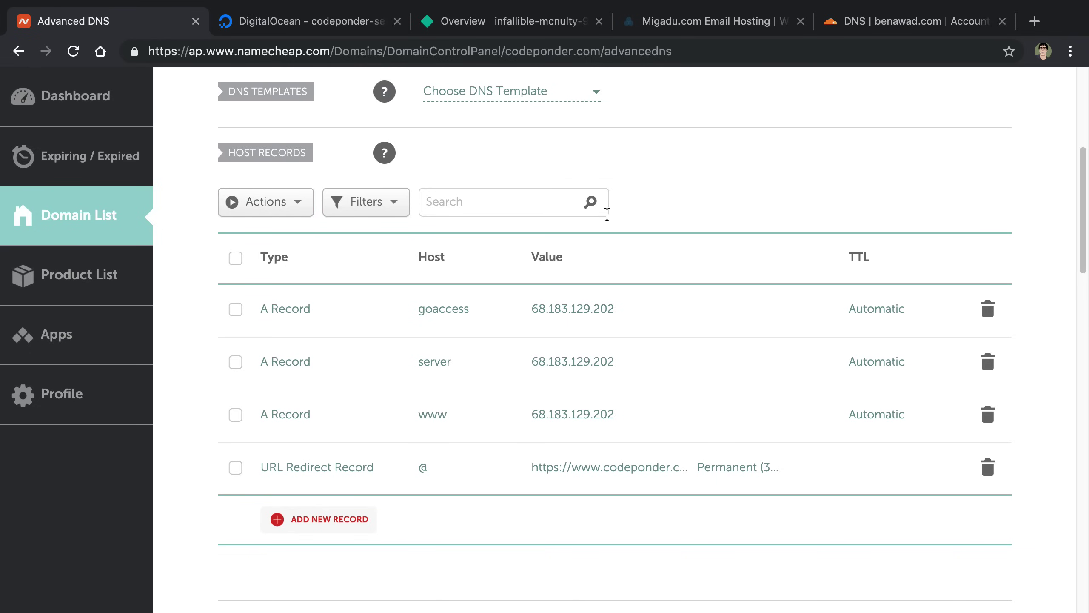
pyautogui.click(339, 528)
pyautogui.scroll(-5, 445, 440)
pyautogui.click(300, 309)
pyautogui.scroll(-3, 311, 391)
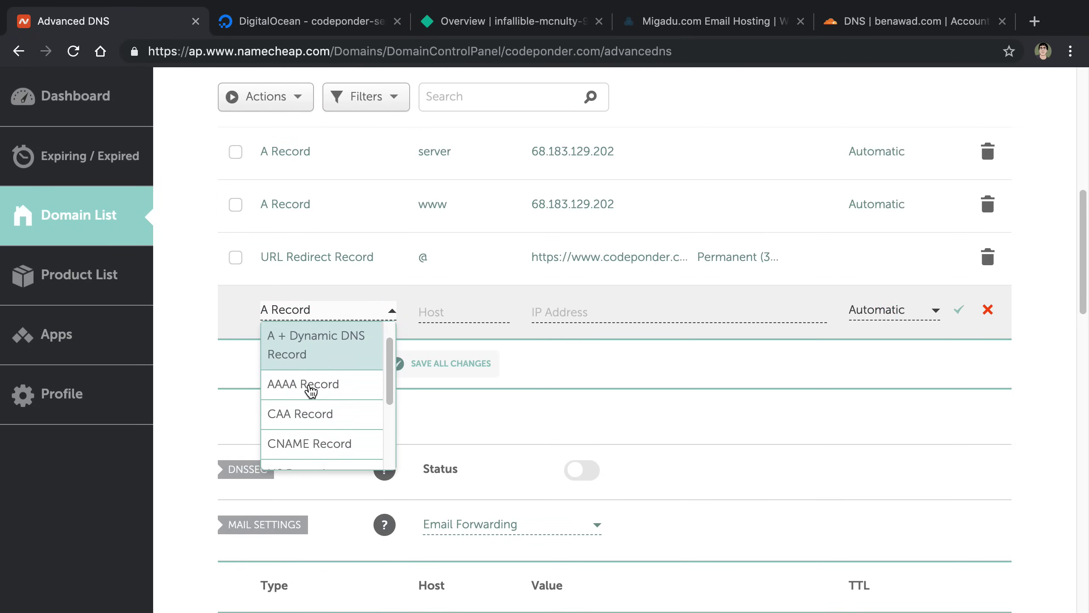
pyautogui.scroll(5, 310, 389)
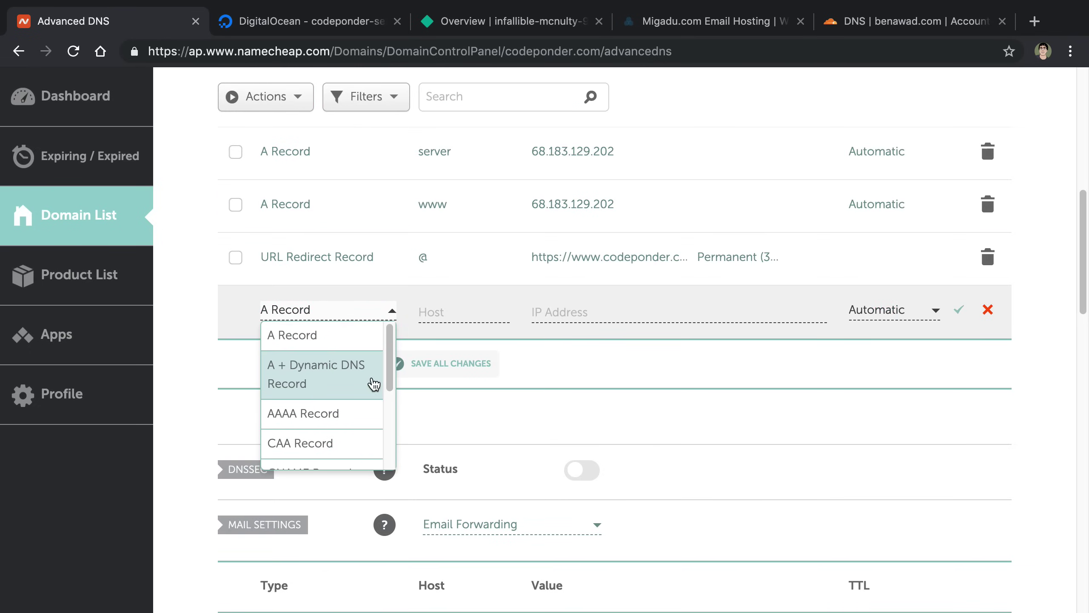
pyautogui.click(538, 410)
pyautogui.scroll(2, 557, 403)
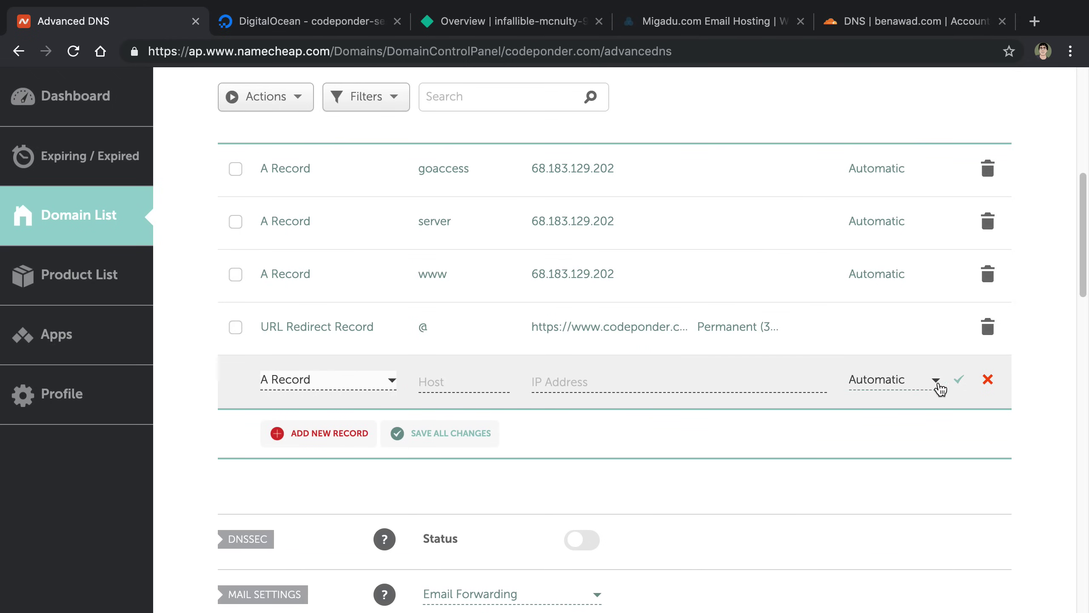
pyautogui.click(1001, 380)
pyautogui.scroll(4, 858, 425)
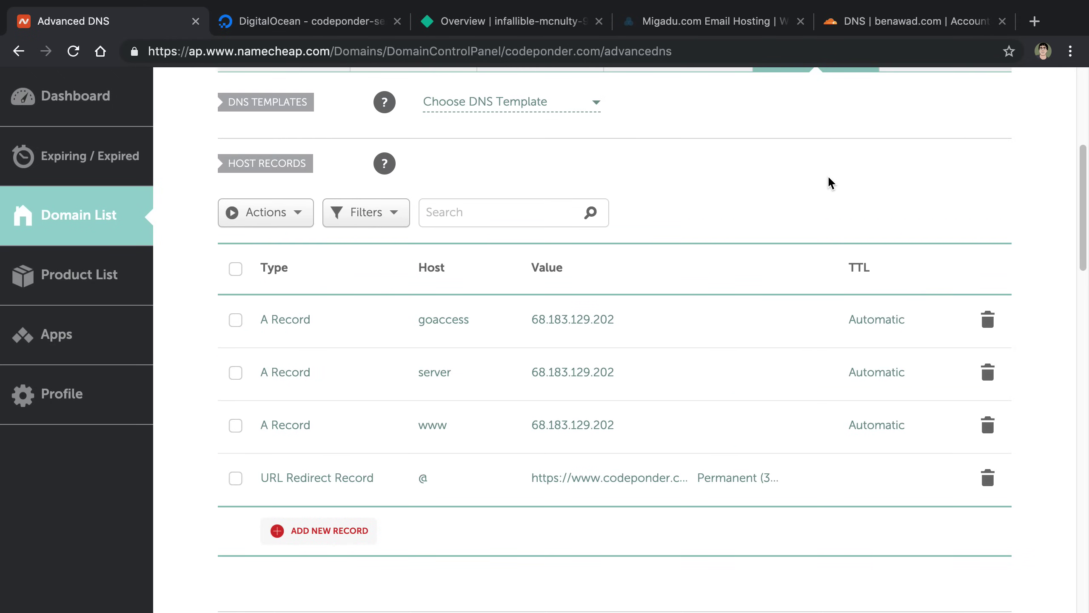
pyautogui.scroll(2, 827, 175)
pyautogui.scroll(-2, 828, 175)
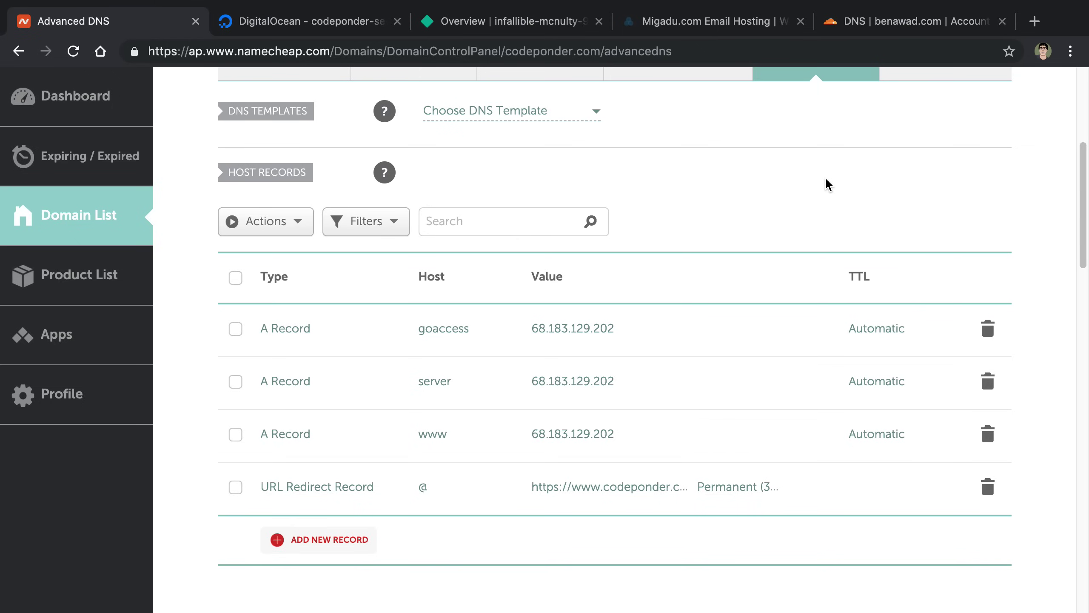
# Confirm the droplet's public IP 68.183.129.202 in DigitalOcean, comparing with Netlify, then return to Advanced DNS.
pyautogui.click(353, 19)
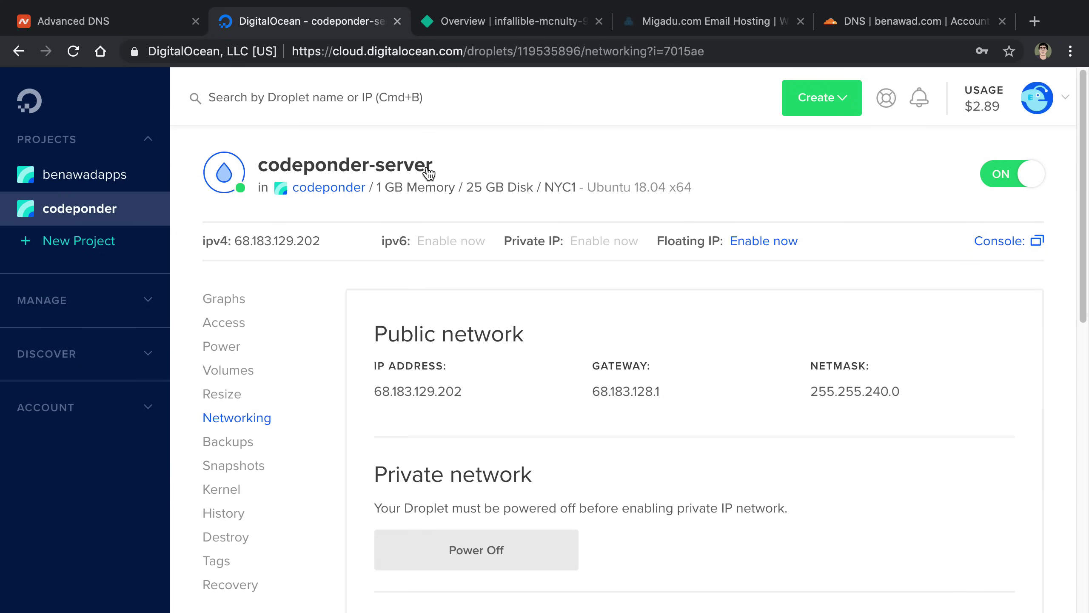
pyautogui.click(508, 24)
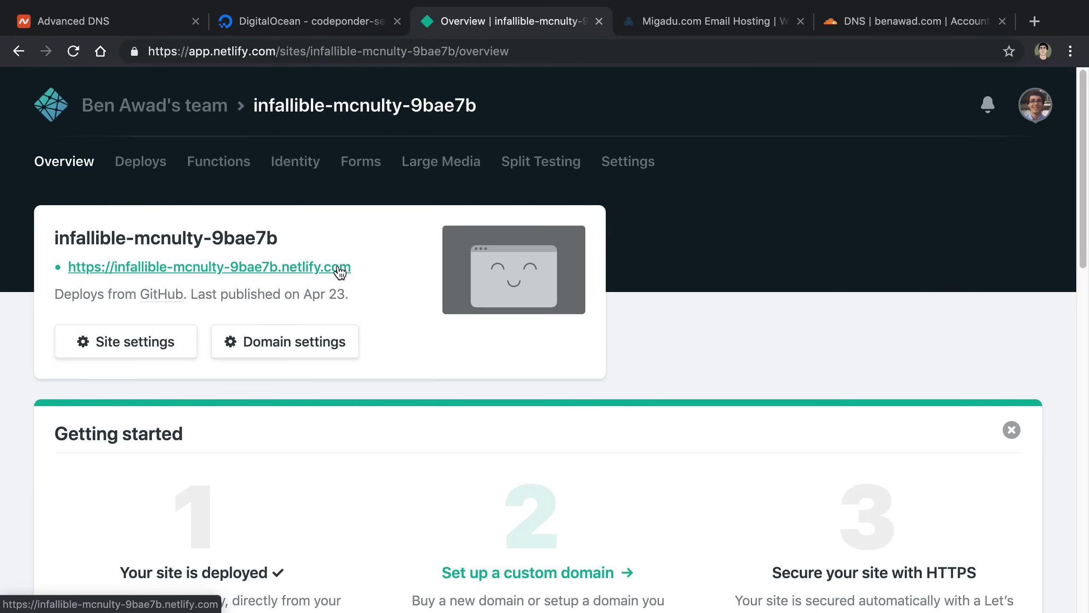
pyautogui.click(306, 26)
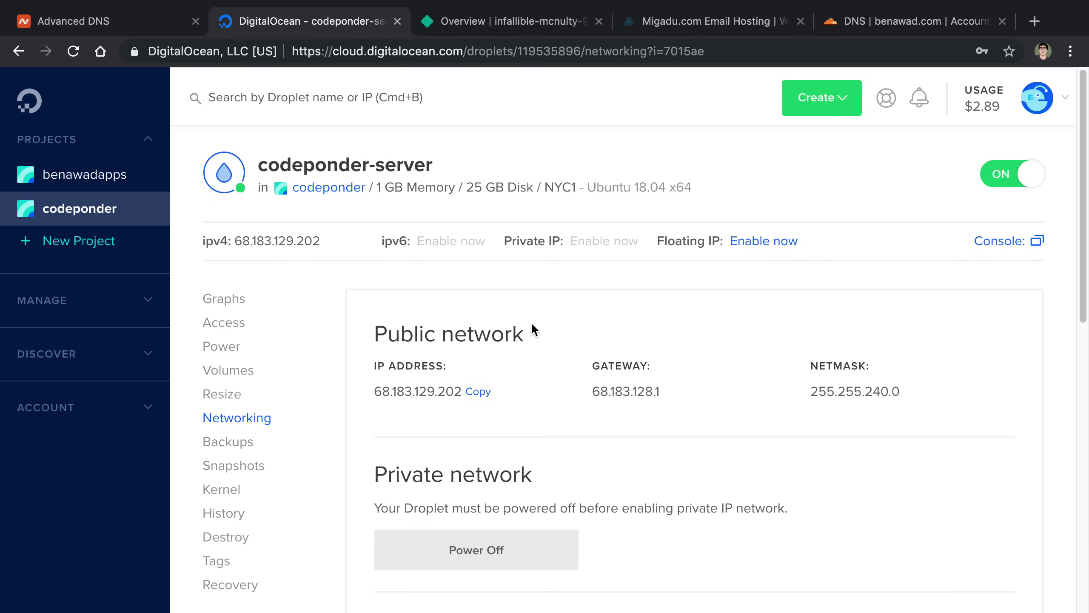
pyautogui.click(512, 24)
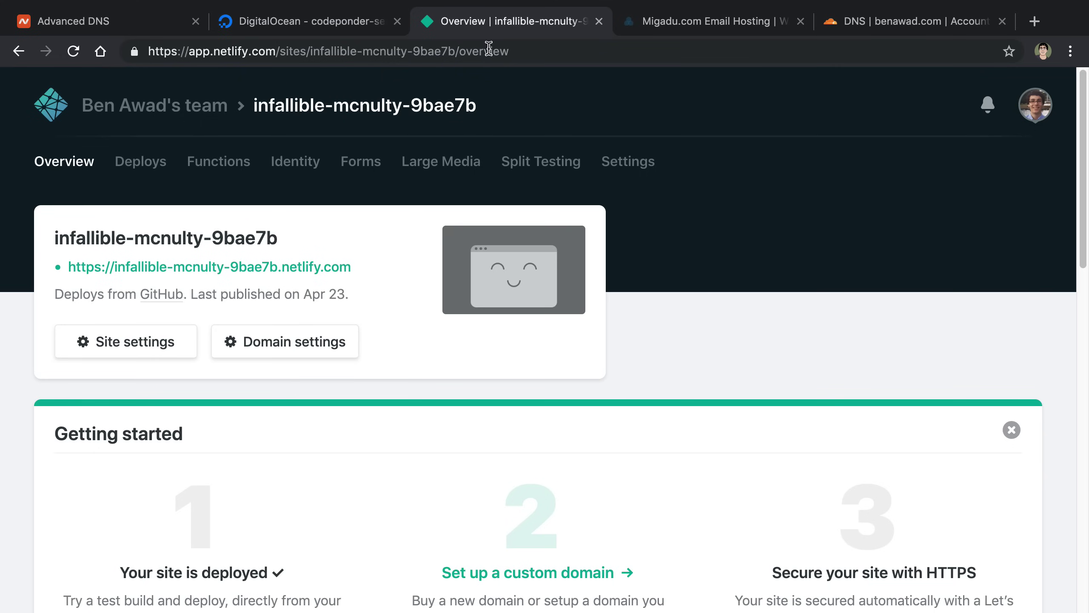
pyautogui.click(164, 27)
# Copy the droplet IP 68.183.129.202 and add a new A Record row to the host records.
pyautogui.scroll(5, 281, 186)
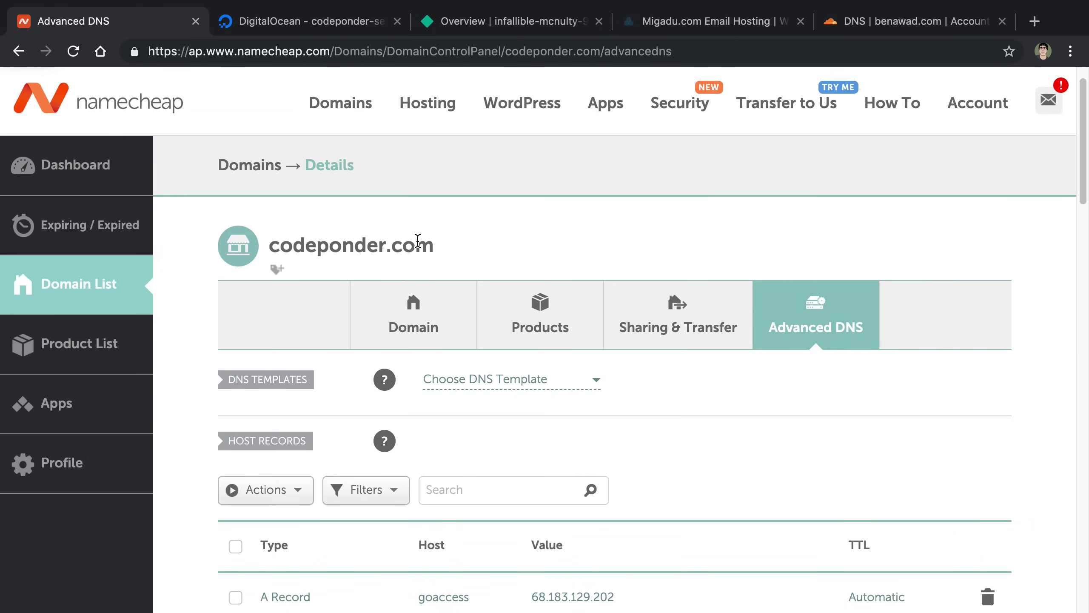
pyautogui.scroll(-5, 575, 266)
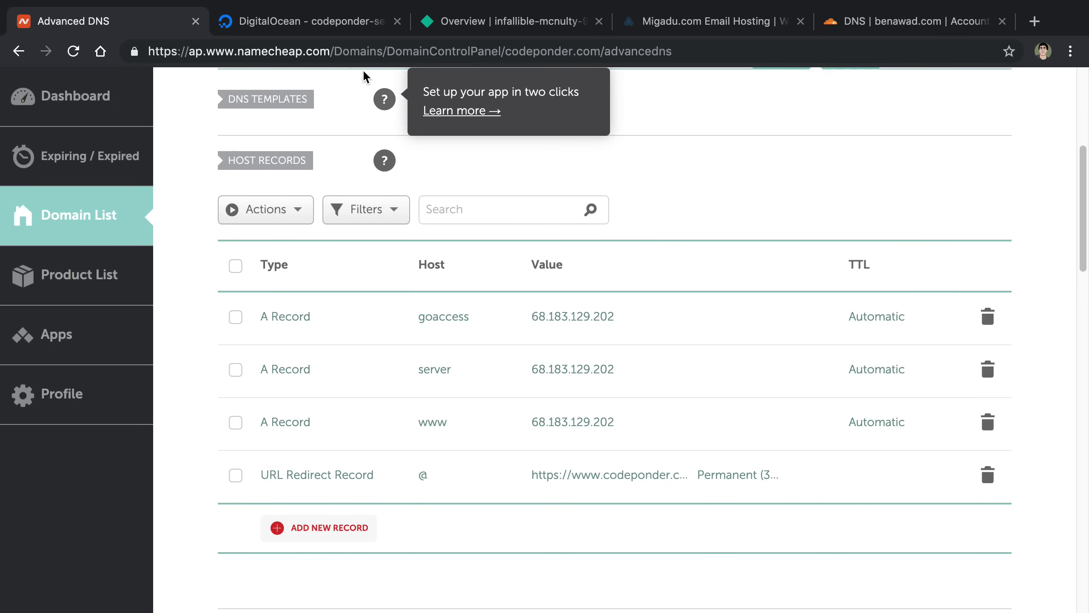
pyautogui.click(347, 30)
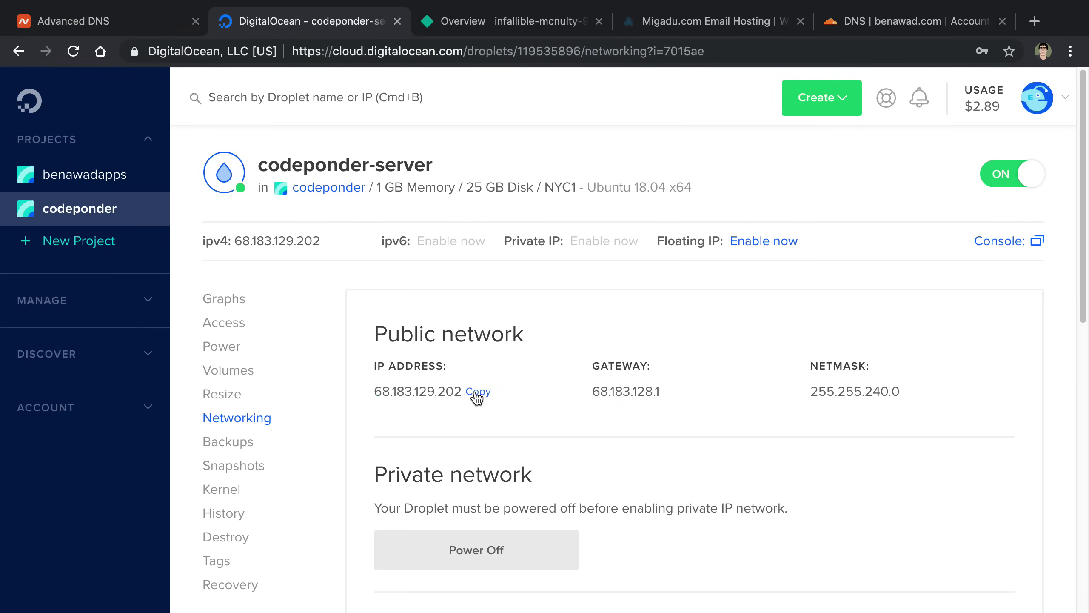
pyautogui.click(477, 391)
pyautogui.click(131, 27)
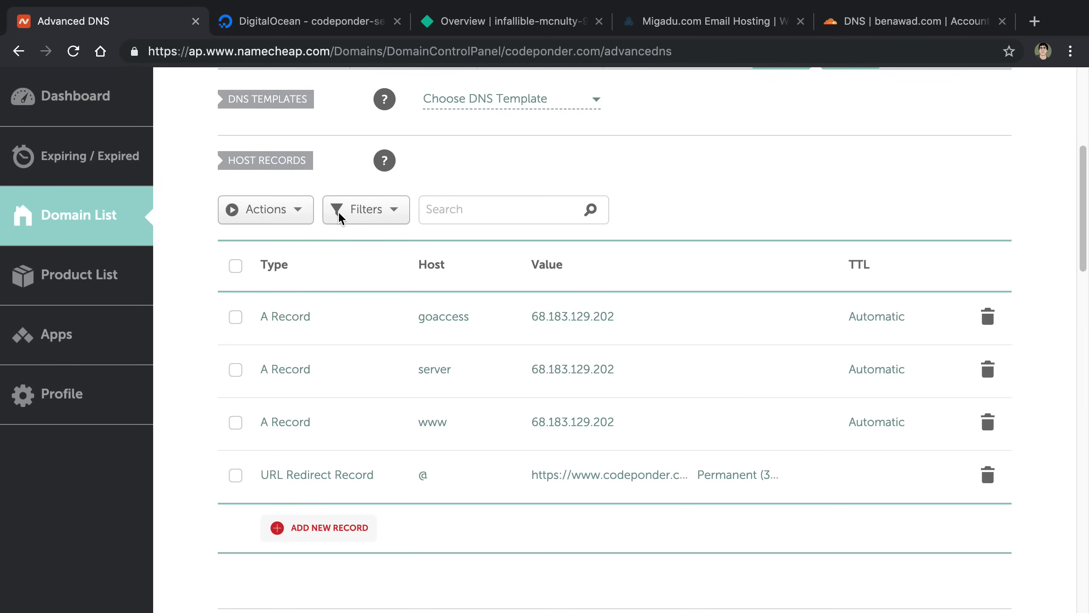
pyautogui.click(305, 520)
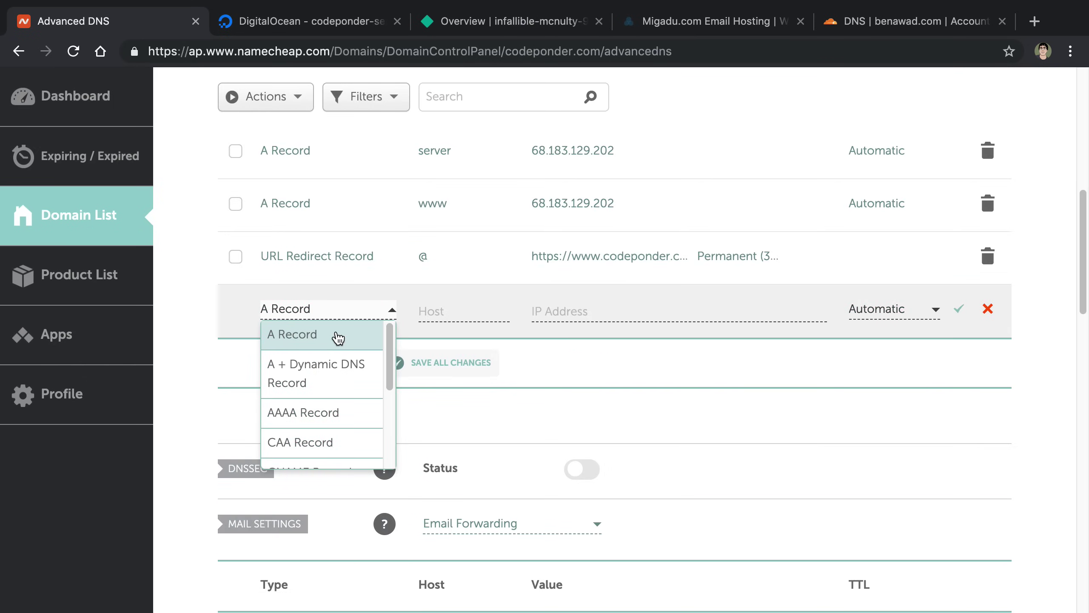
pyautogui.click(369, 334)
pyautogui.scroll(1, 521, 369)
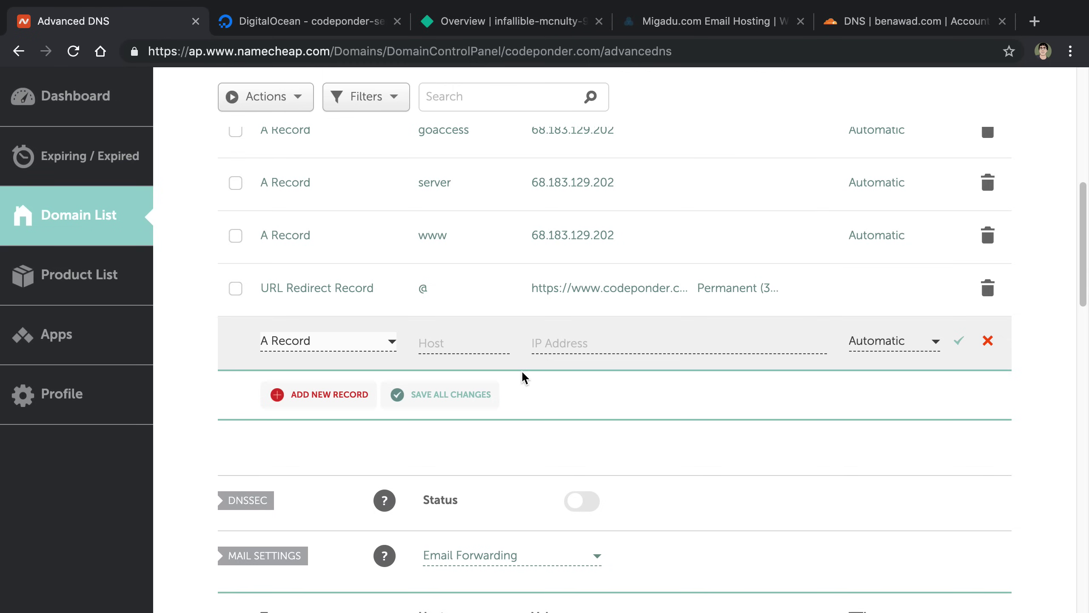
# Paste 68.183.129.202 as the new A record's IP Address value.
pyautogui.click(625, 344)
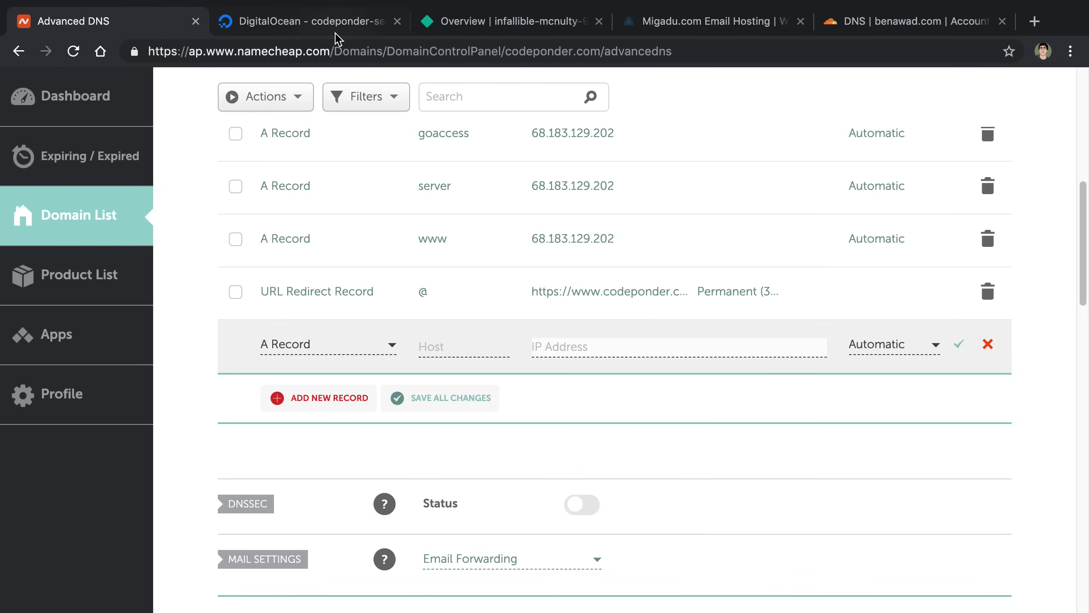
pyautogui.click(338, 24)
pyautogui.click(348, 240)
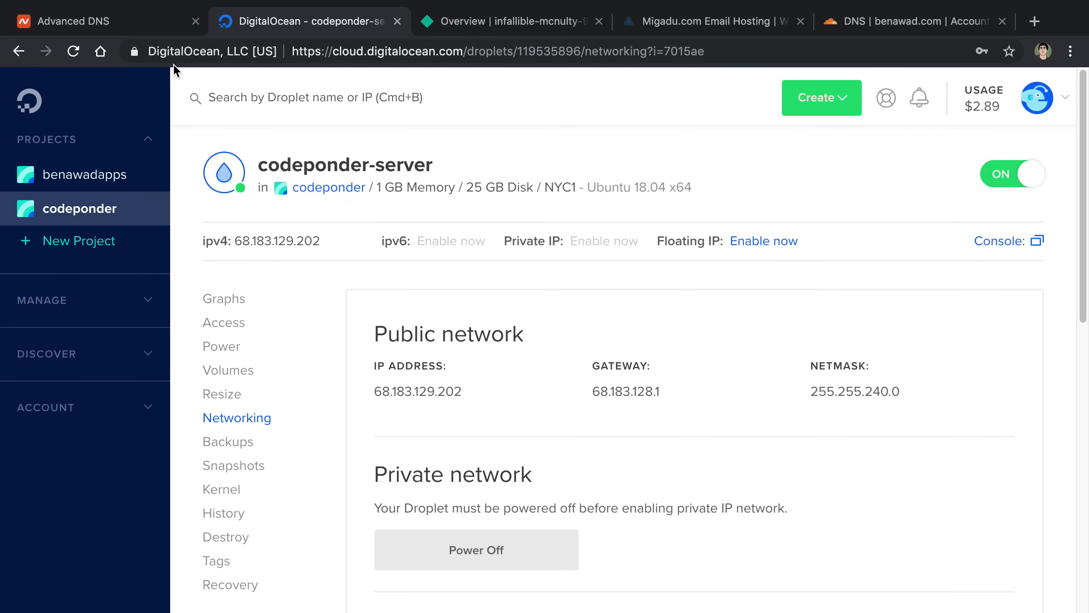
pyautogui.click(153, 30)
pyautogui.write('√')
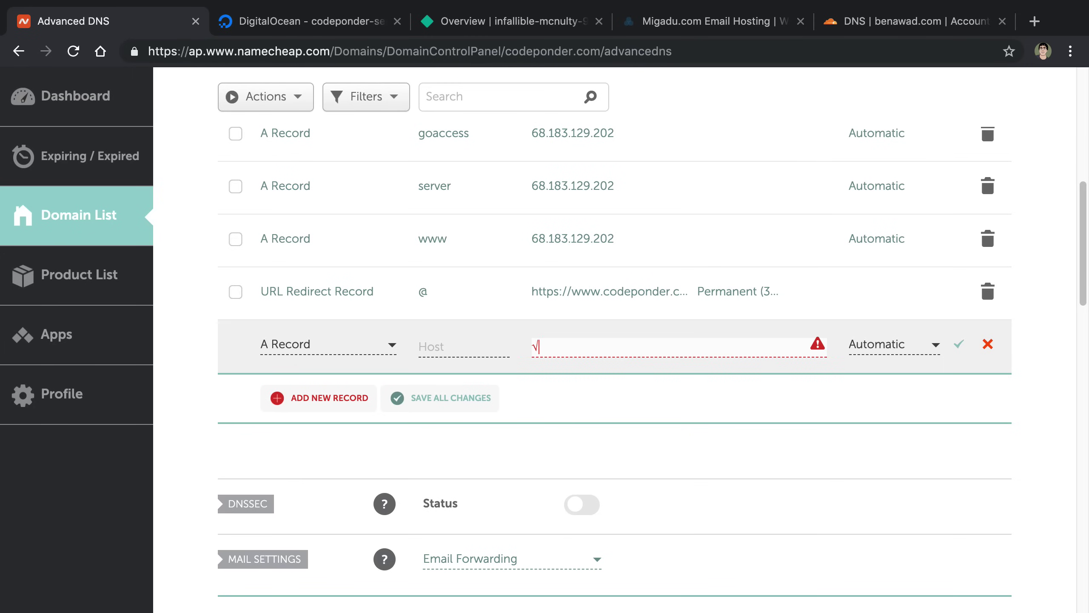
pyautogui.press('BackSpace')
pyautogui.write('68.183.129.202')
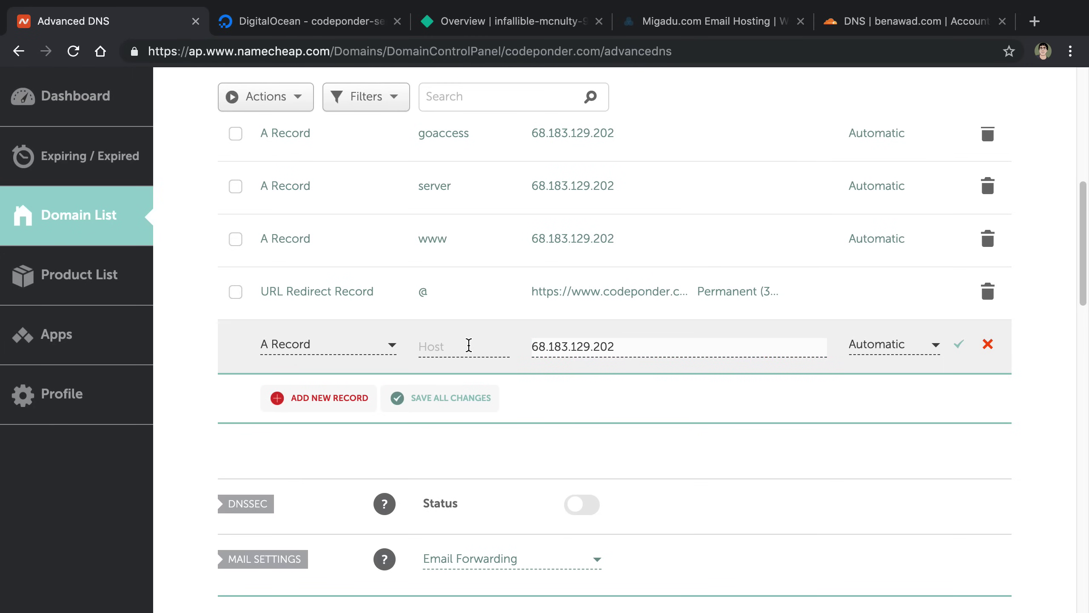
pyautogui.click(469, 345)
pyautogui.scroll(4, 469, 346)
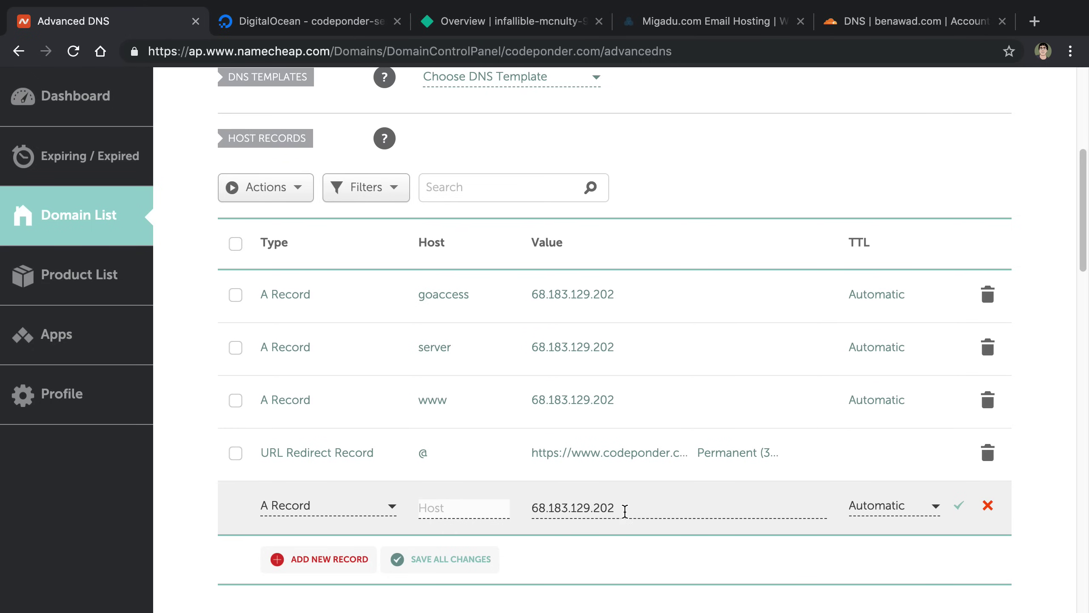
pyautogui.moveTo(624, 511); pyautogui.dragTo(519, 515)
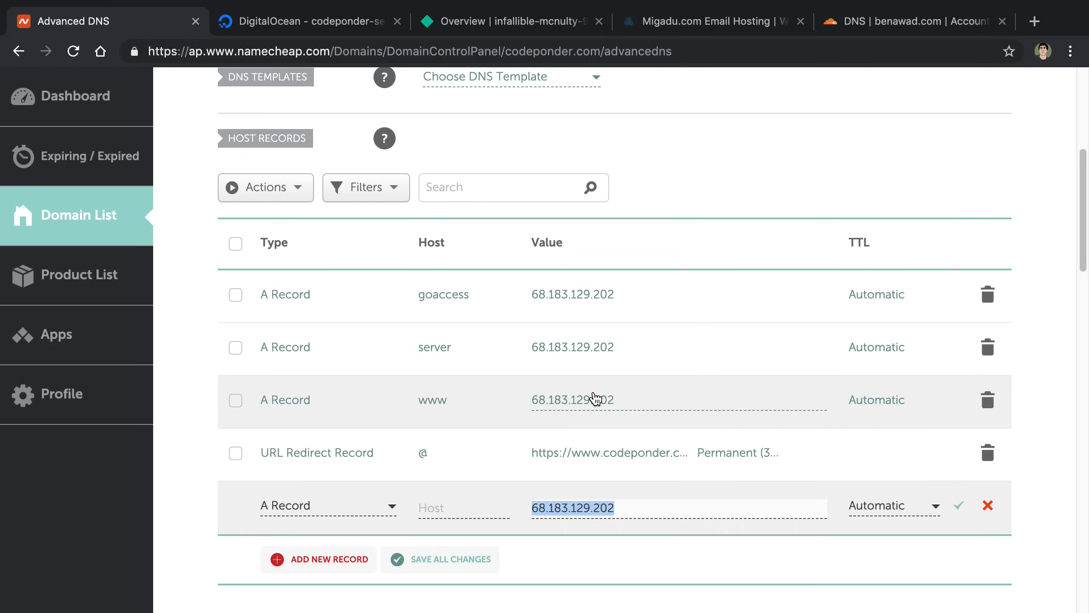
# Enter the new A record's host, trying server2 and api before settling on 'static'.
pyautogui.click(480, 503)
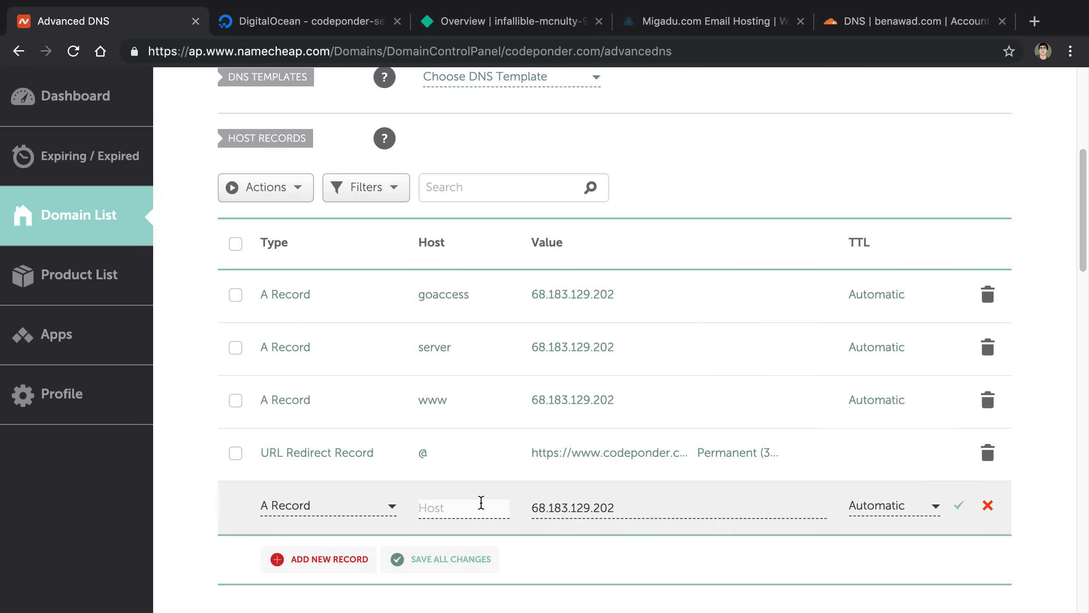
pyautogui.write('server2')
pyautogui.hotkey('ctrl', 'a')
pyautogui.write('api')
pyautogui.hotkey('ctrl', 'a')
pyautogui.press('BackSpace')
pyautogui.write('sta')
# Check the 68.183.129.202 value and select the static host name.
pyautogui.scroll(-3, 433, 544)
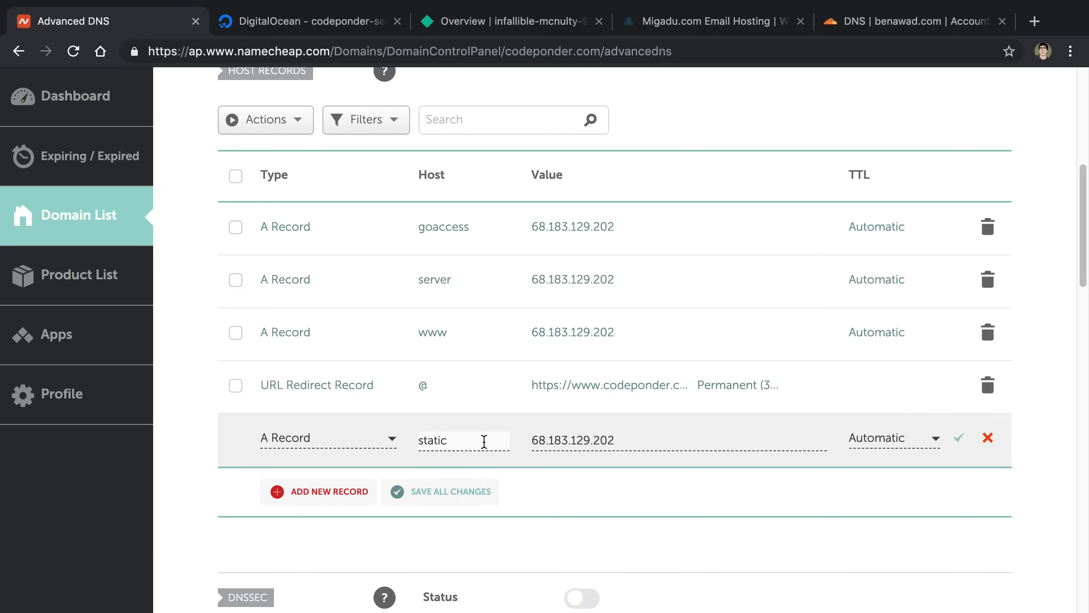
pyautogui.click(663, 444)
pyautogui.doubleClick(540, 445)
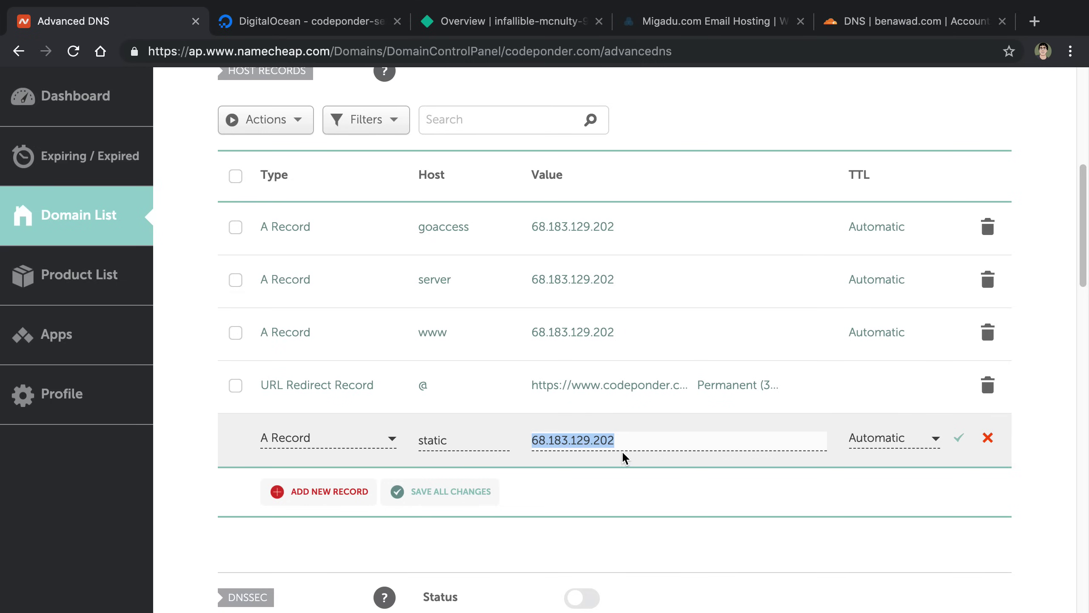
pyautogui.click(639, 472)
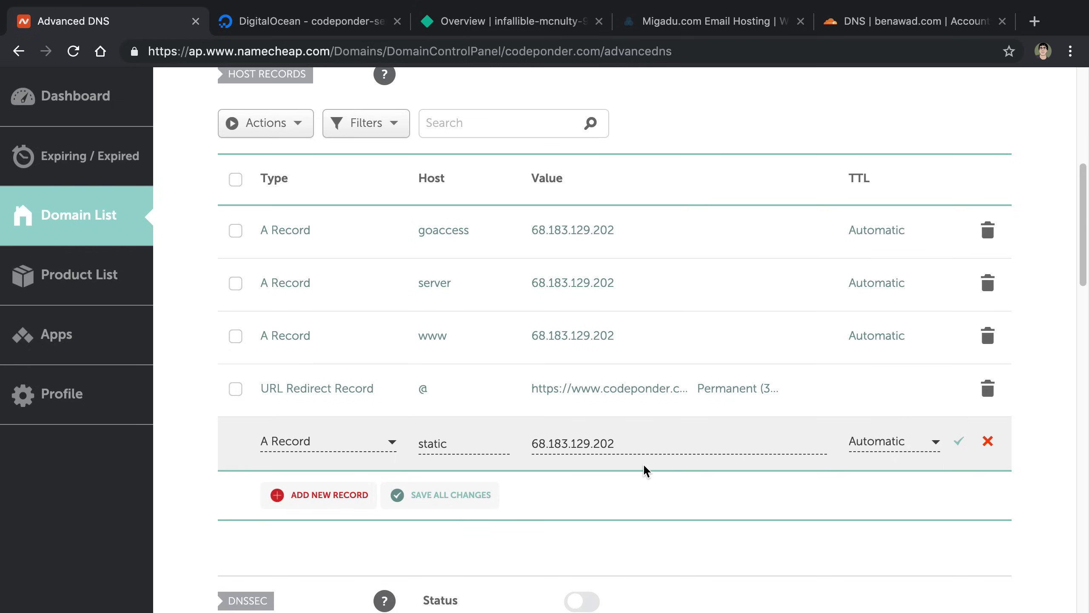
pyautogui.scroll(1, 644, 463)
pyautogui.scroll(1, 612, 418)
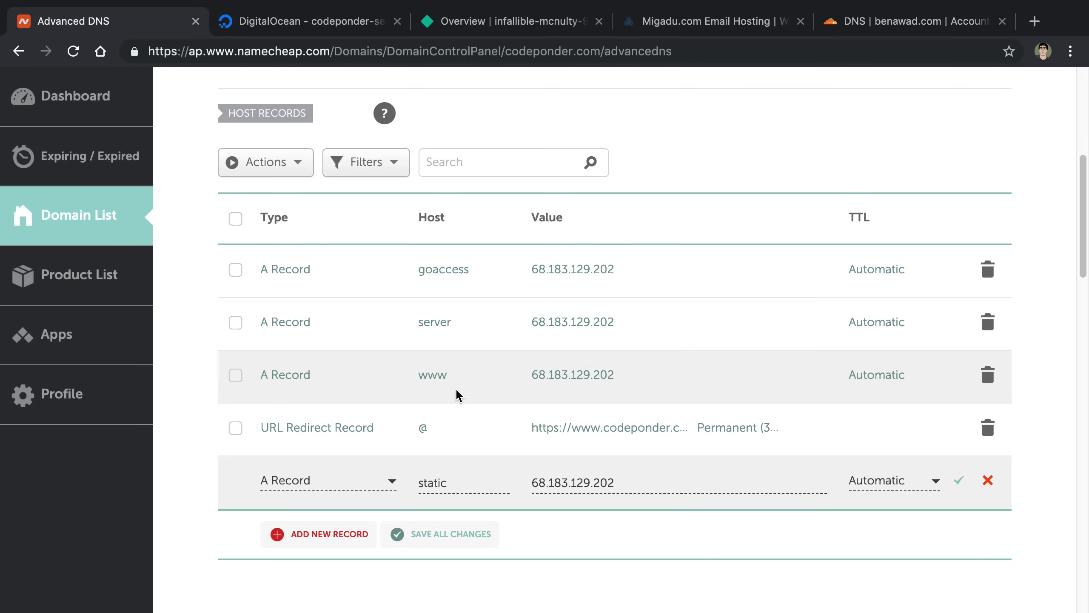
pyautogui.moveTo(464, 481); pyautogui.dragTo(423, 474)
# Clear the 'static' host, then load codeponder.com without www in the landing page tab.
pyautogui.press('BackSpace')
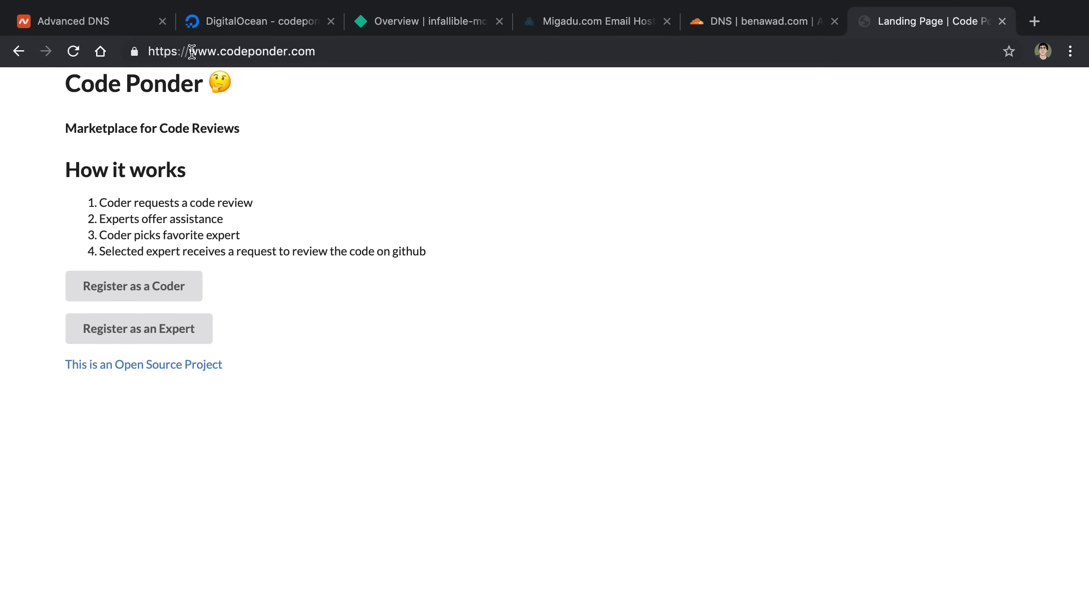
pyautogui.click(92, 26)
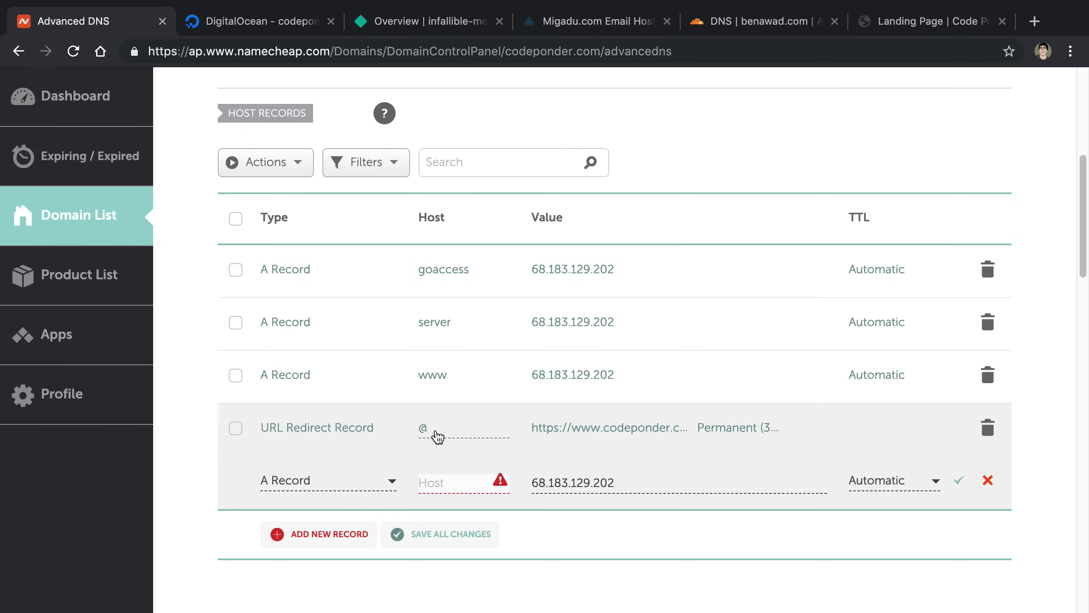
pyautogui.click(884, 33)
pyautogui.doubleClick(215, 51)
pyautogui.press('BackSpace')
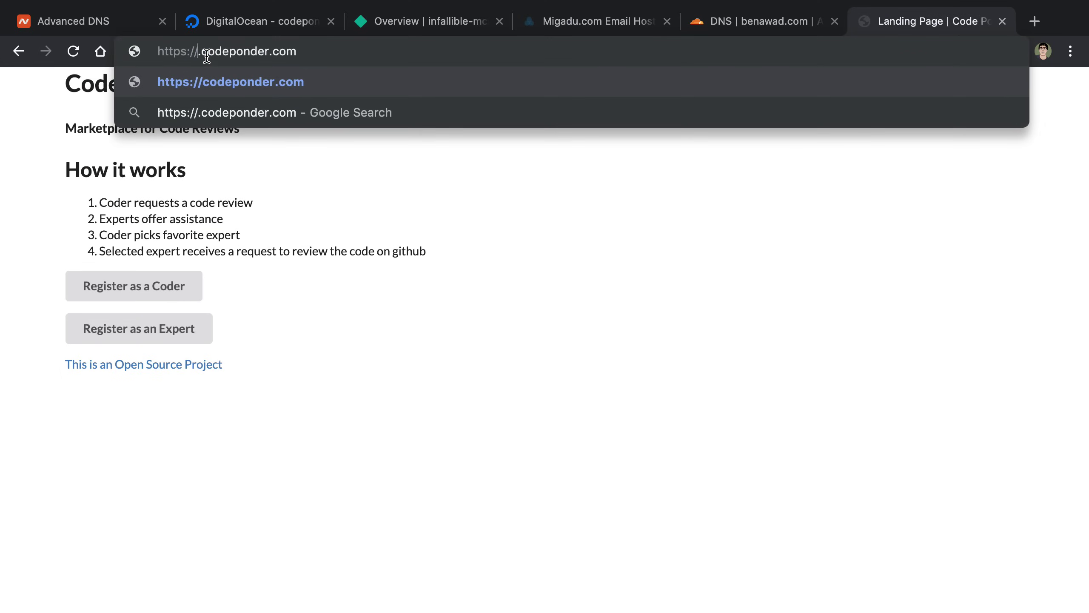
pyautogui.press('Delete')
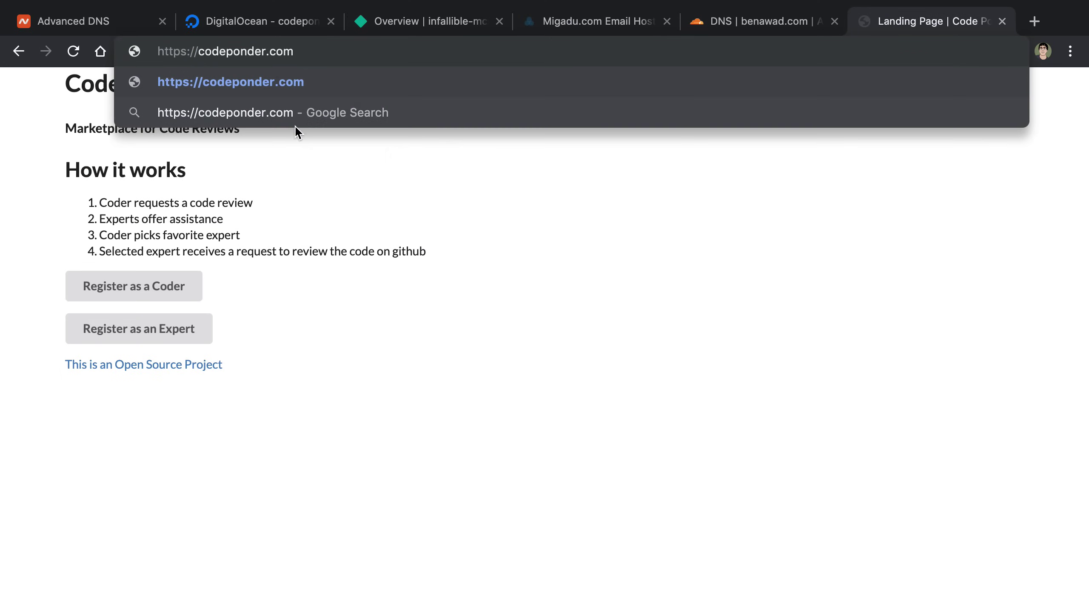
pyautogui.press('Return')
pyautogui.click(57, 22)
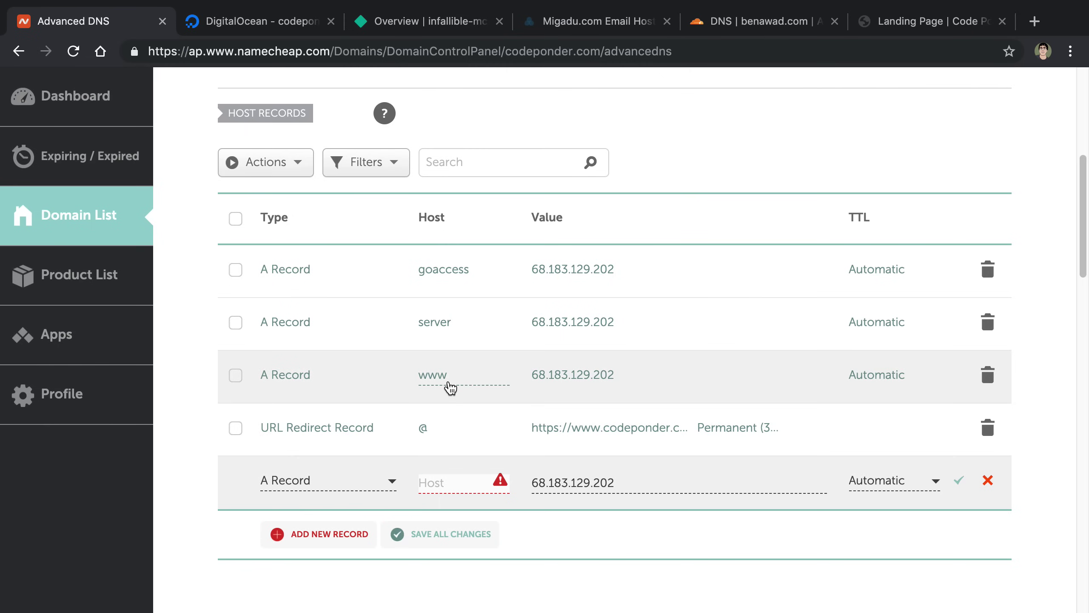
# Discard the unsaved A record and start a CNAME Record row for the web host.
pyautogui.click(988, 480)
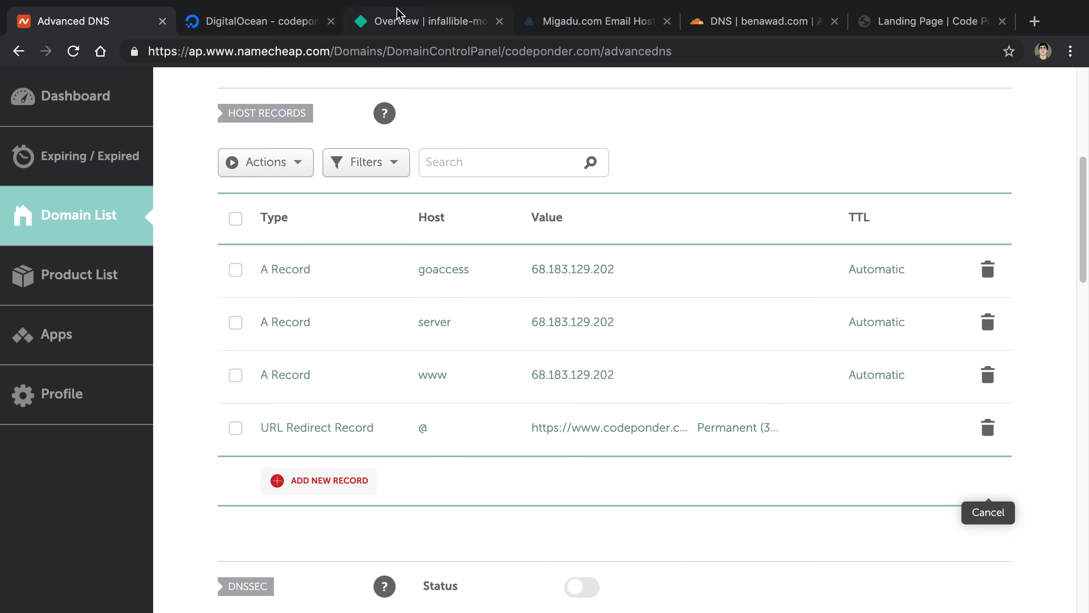
pyautogui.click(393, 22)
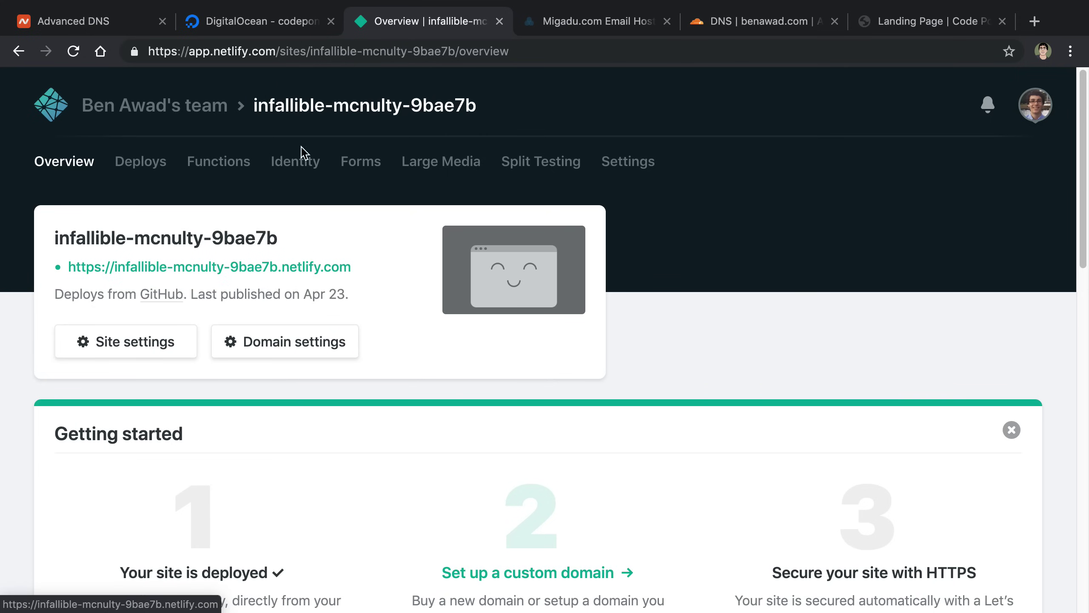
pyautogui.click(137, 24)
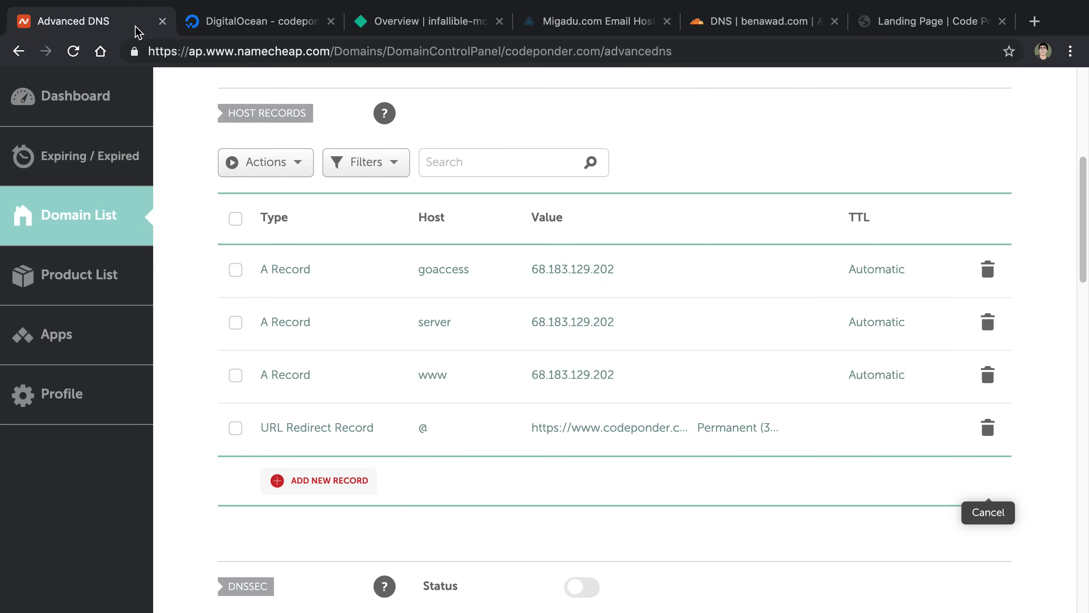
pyautogui.click(306, 478)
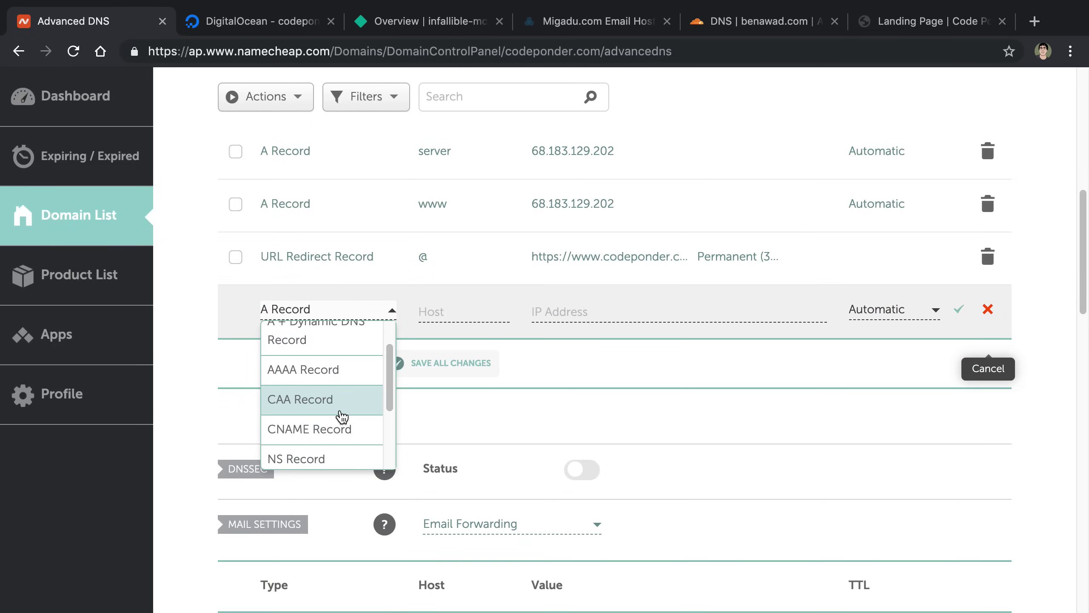
pyautogui.click(343, 429)
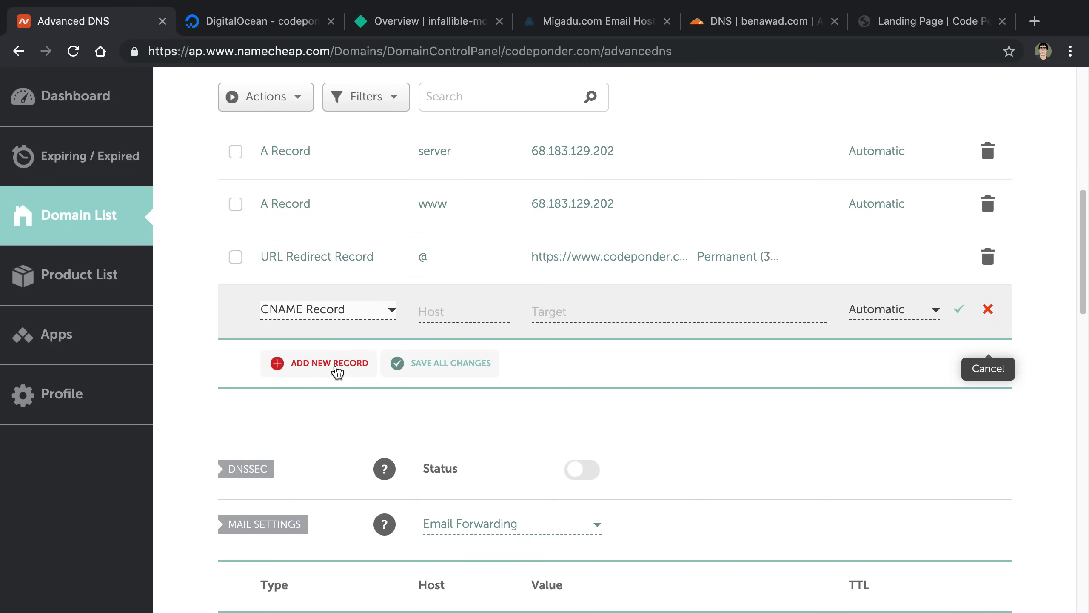
pyautogui.click(456, 316)
pyautogui.scroll(5, 625, 302)
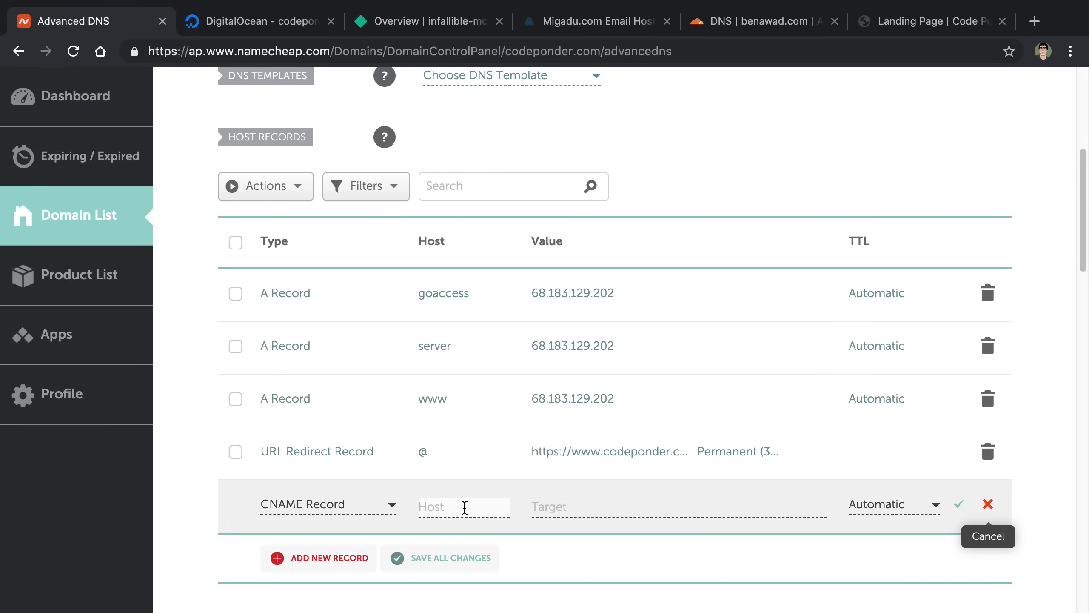
pyautogui.write('web')
pyautogui.click(433, 26)
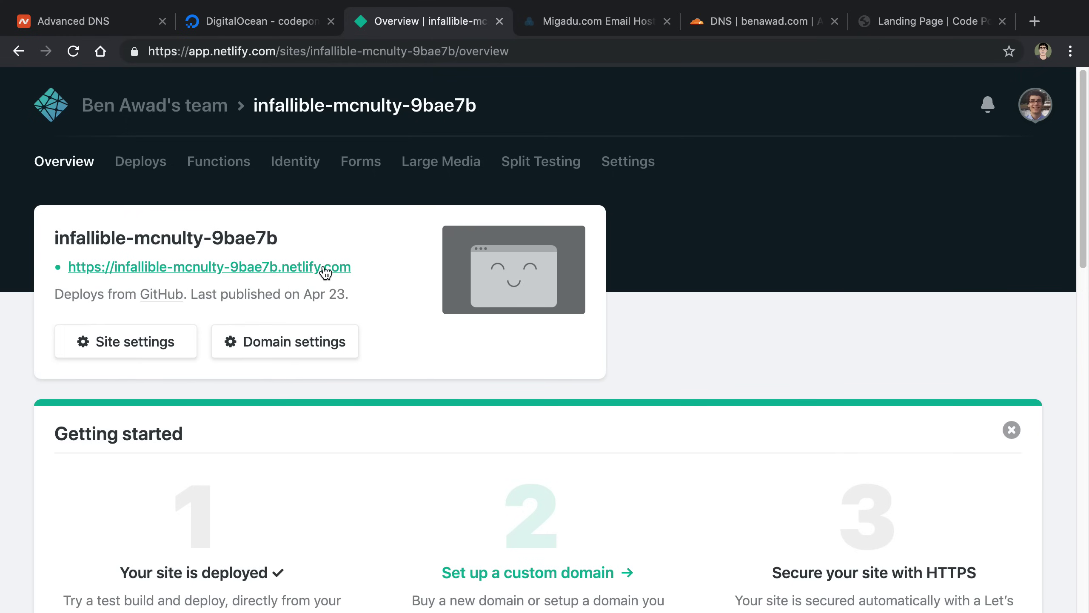
pyautogui.tripleClick(355, 258)
pyautogui.hotkey('ctrl', 'c')
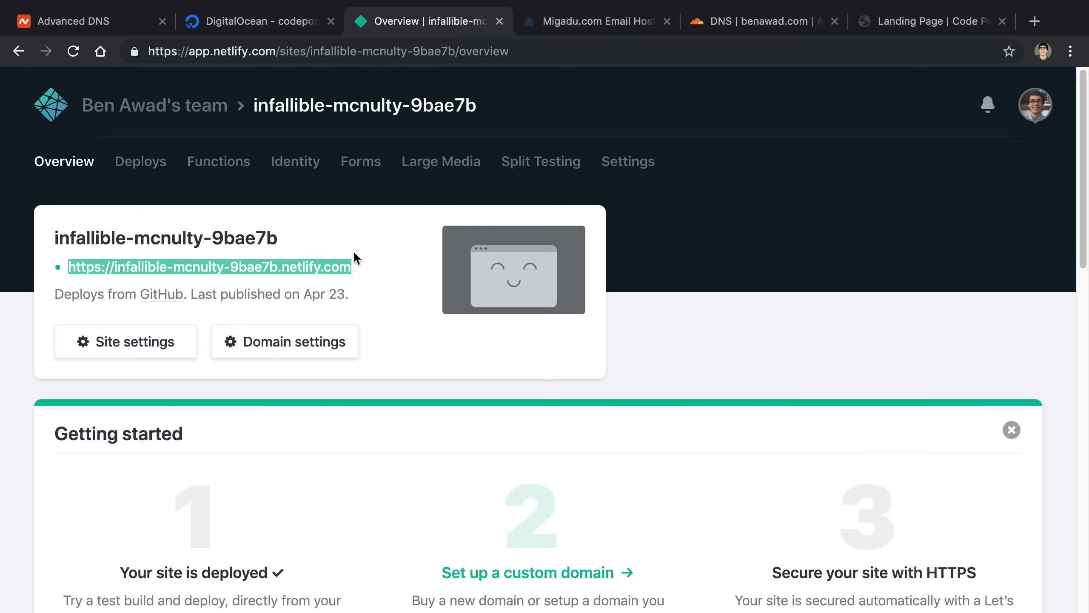
pyautogui.click(149, 28)
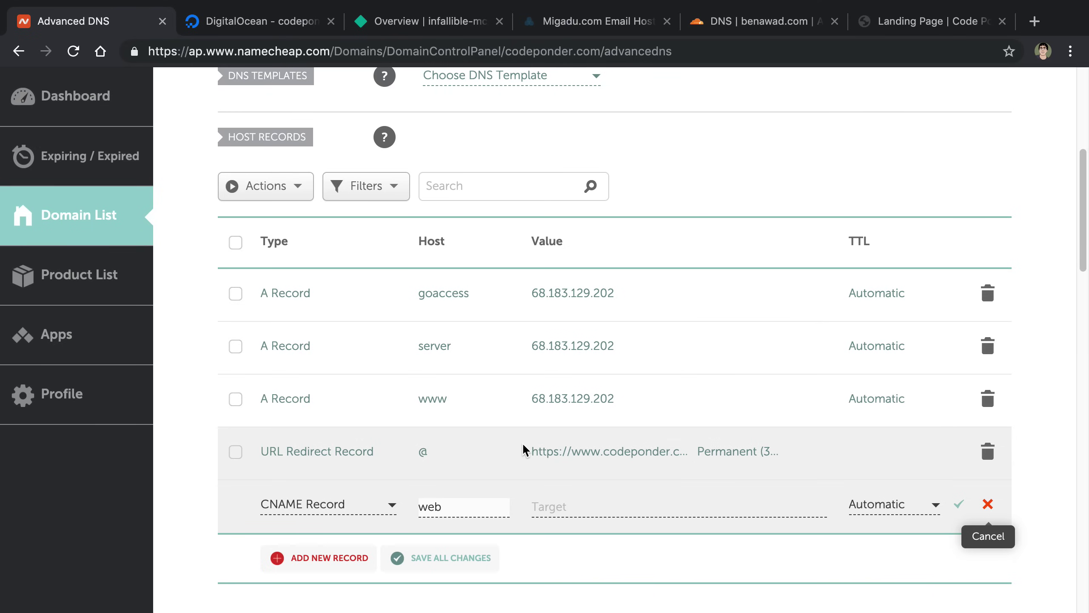
pyautogui.click(554, 506)
pyautogui.hotkey('ctrl', 'v')
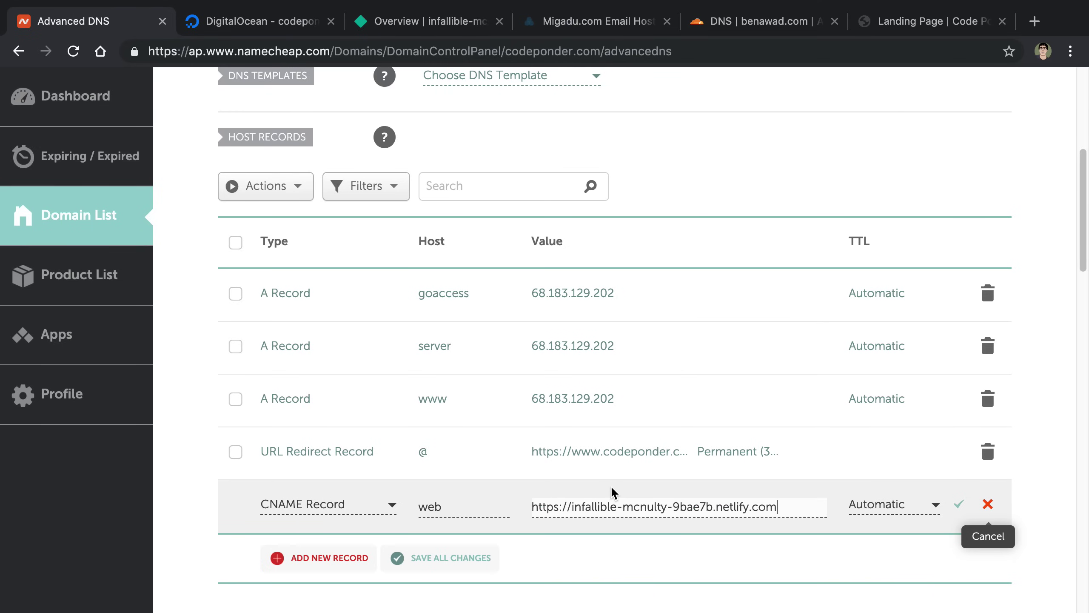
pyautogui.click(959, 505)
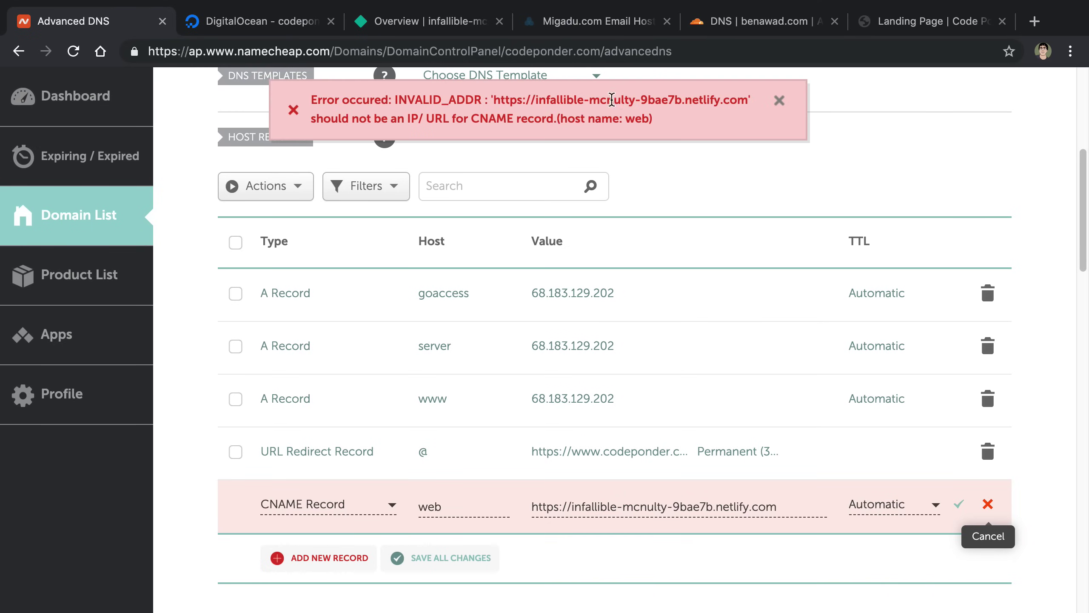
pyautogui.moveTo(573, 512); pyautogui.dragTo(526, 501)
pyautogui.press('BackSpace')
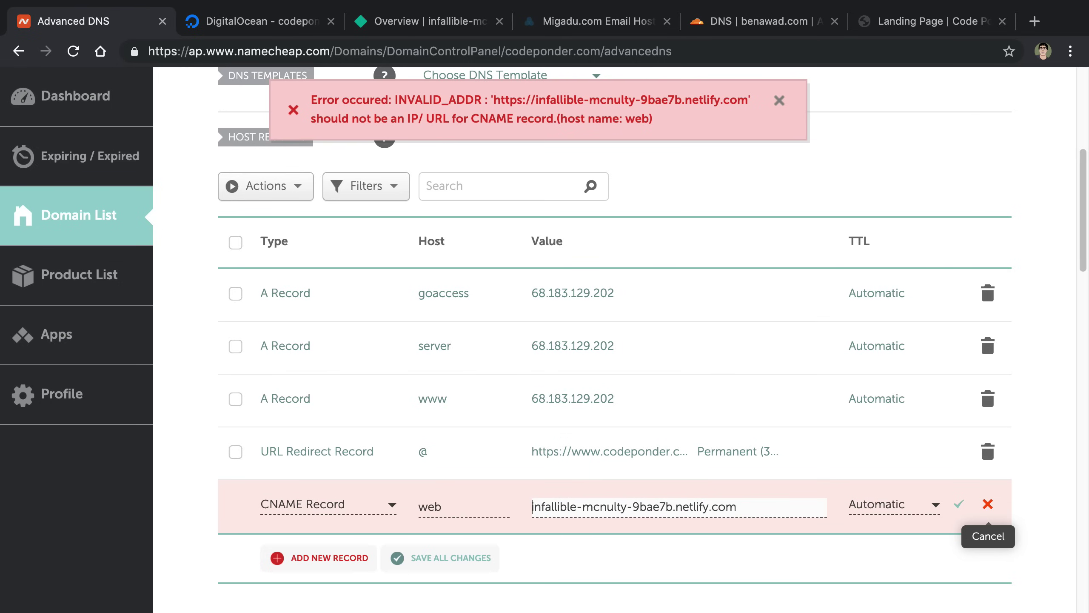
pyautogui.click(959, 504)
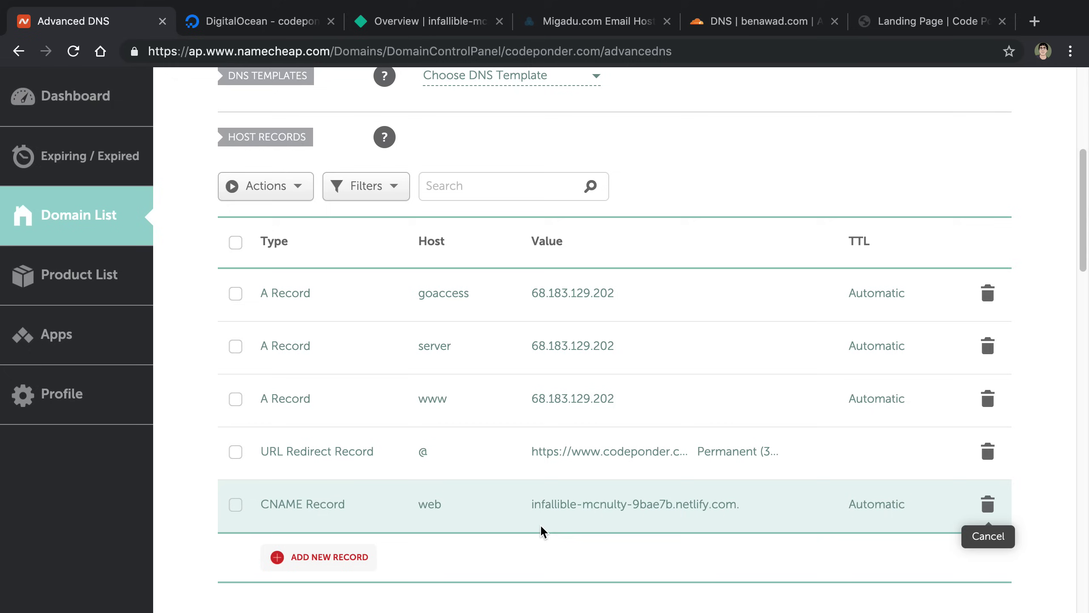
# Check the saved web CNAME target, then review the codeponder.com host records list.
pyautogui.moveTo(527, 507); pyautogui.dragTo(757, 511)
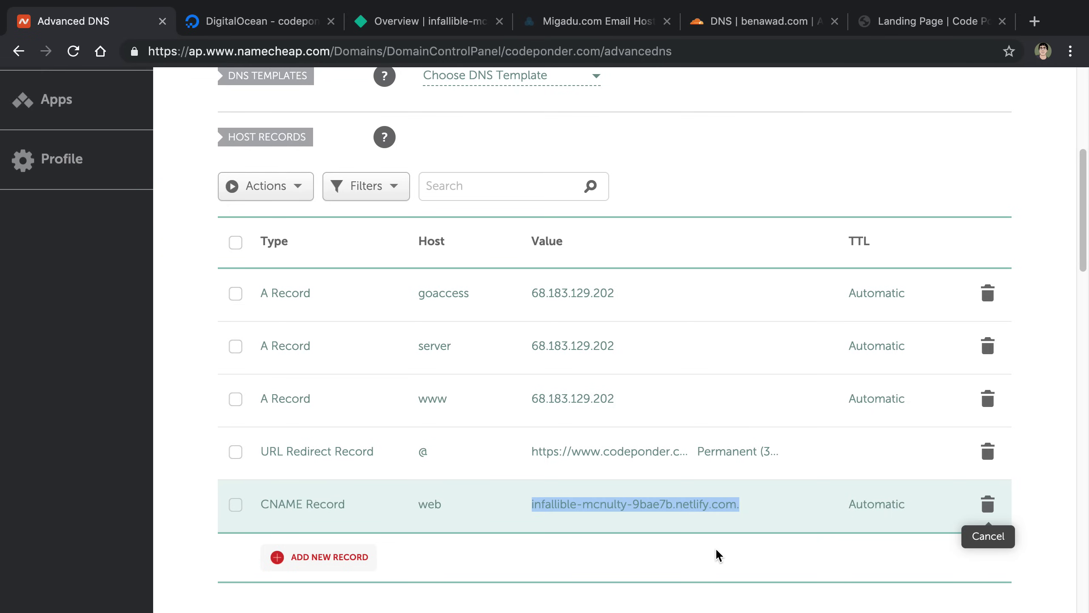
pyautogui.click(701, 571)
pyautogui.click(441, 22)
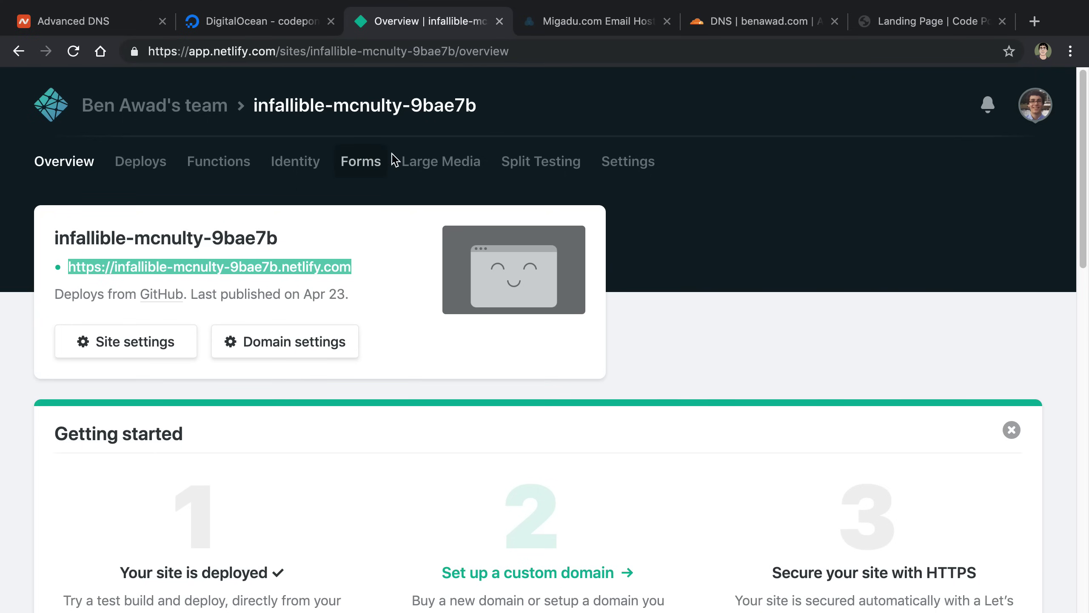
pyautogui.click(725, 371)
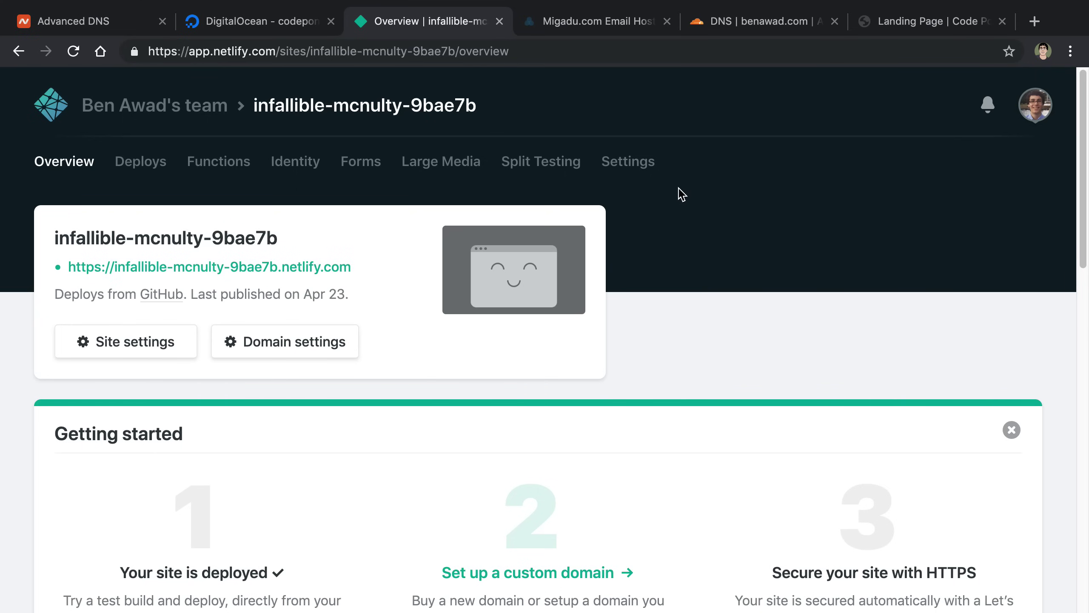
pyautogui.click(120, 27)
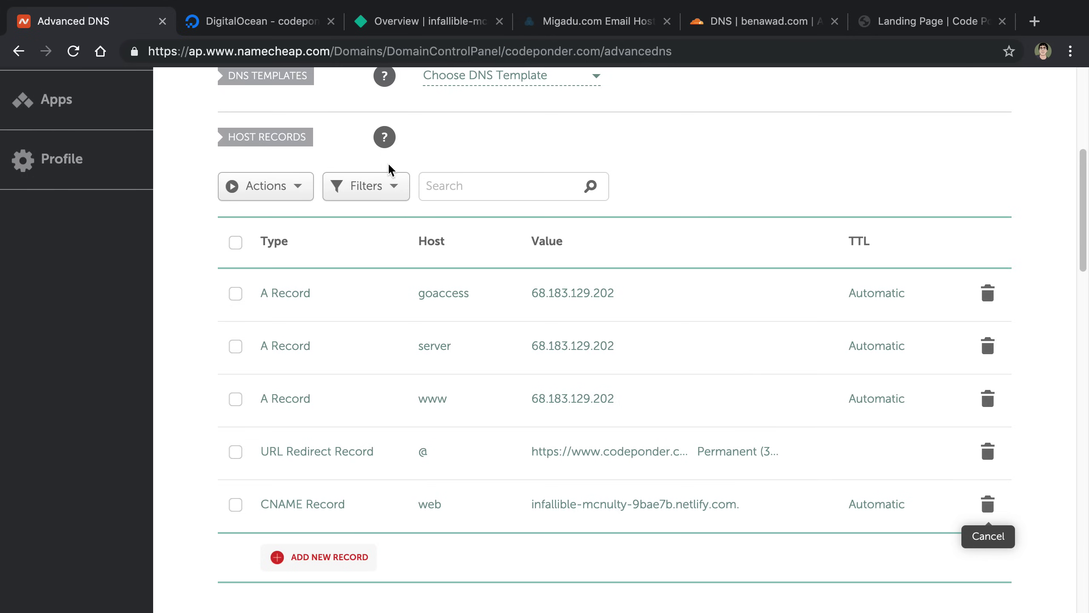
pyautogui.scroll(1, 497, 501)
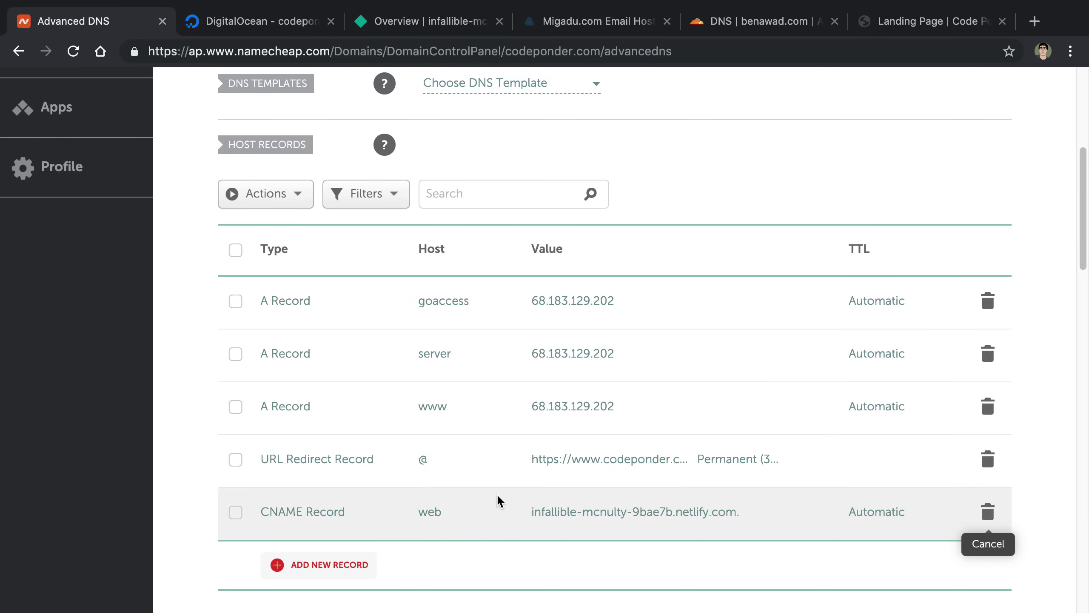
pyautogui.scroll(-1, 497, 501)
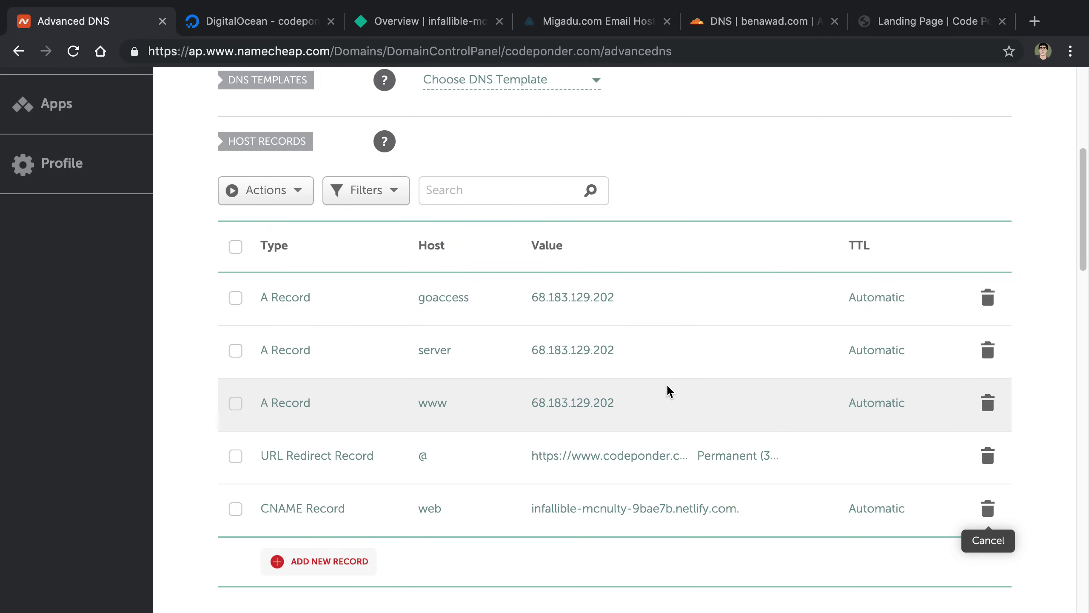
pyautogui.scroll(1, 639, 368)
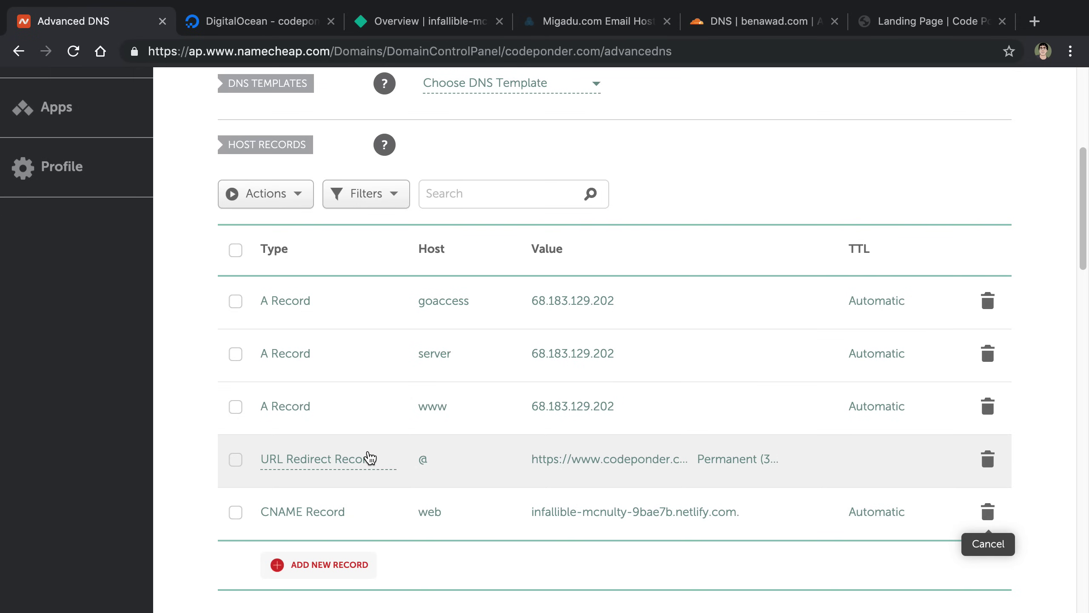
# Add a blank host record row, keeping its type as A Record.
pyautogui.scroll(-3, 407, 440)
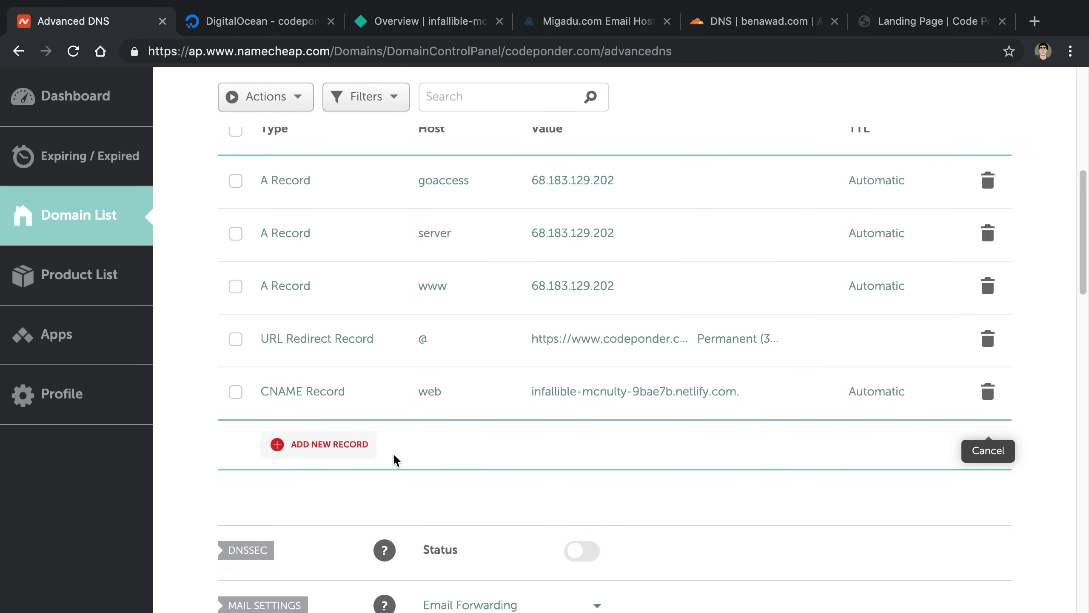
pyautogui.scroll(-2, 395, 455)
pyautogui.click(346, 366)
pyautogui.scroll(-3, 335, 380)
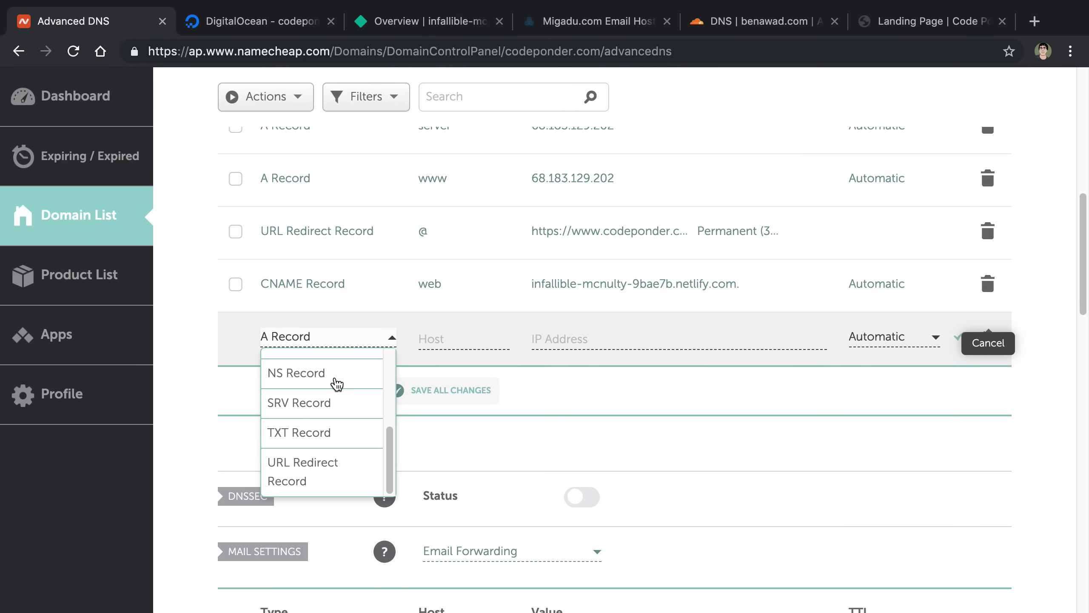
pyautogui.scroll(3, 337, 381)
pyautogui.scroll(2, 337, 384)
pyautogui.scroll(-3, 337, 386)
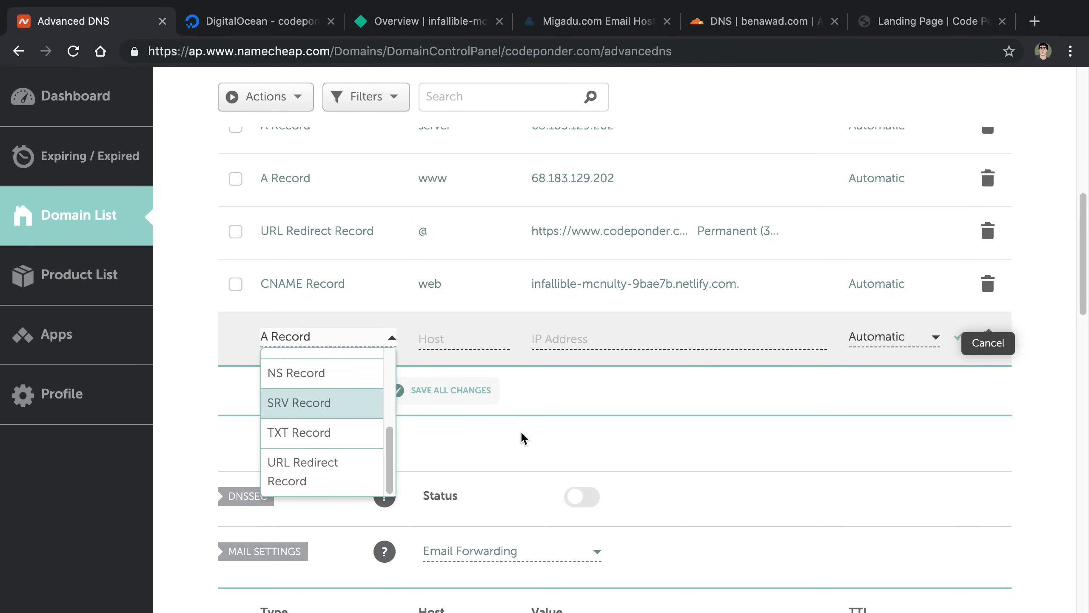
pyautogui.click(524, 439)
pyautogui.scroll(-5, 526, 440)
pyautogui.scroll(-4, 526, 438)
pyautogui.scroll(2, 519, 440)
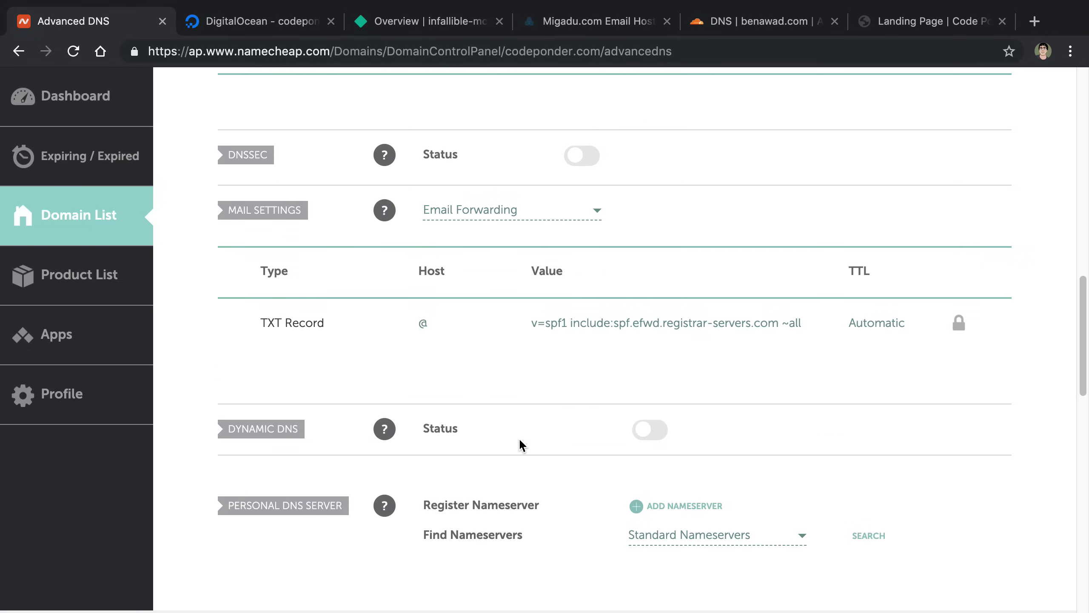
pyautogui.scroll(2, 519, 443)
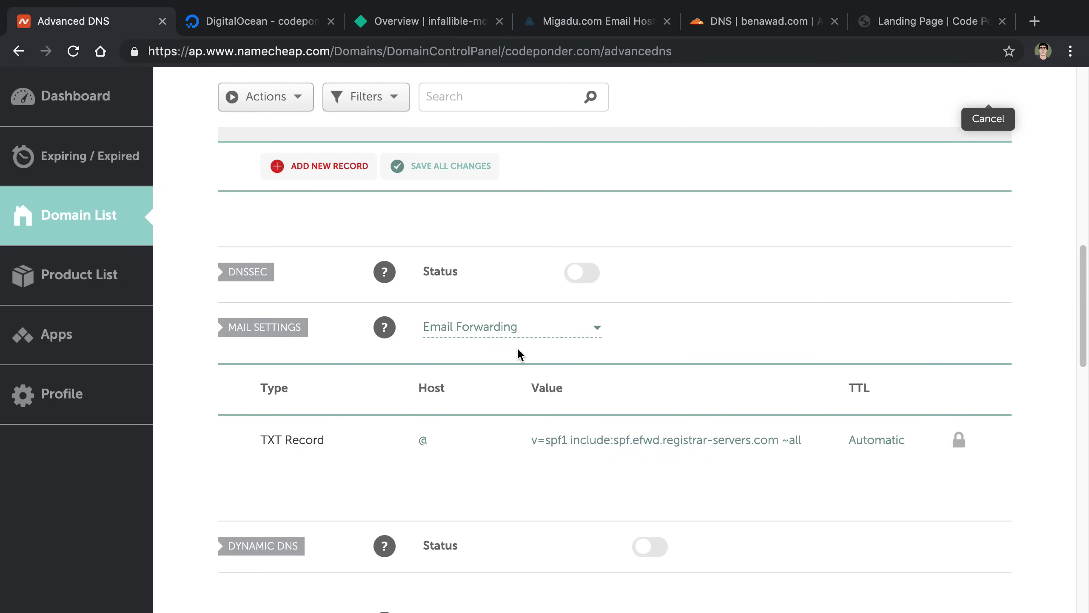
# Leave Mail Settings on Email Forwarding and scroll back to the page top.
pyautogui.click(519, 328)
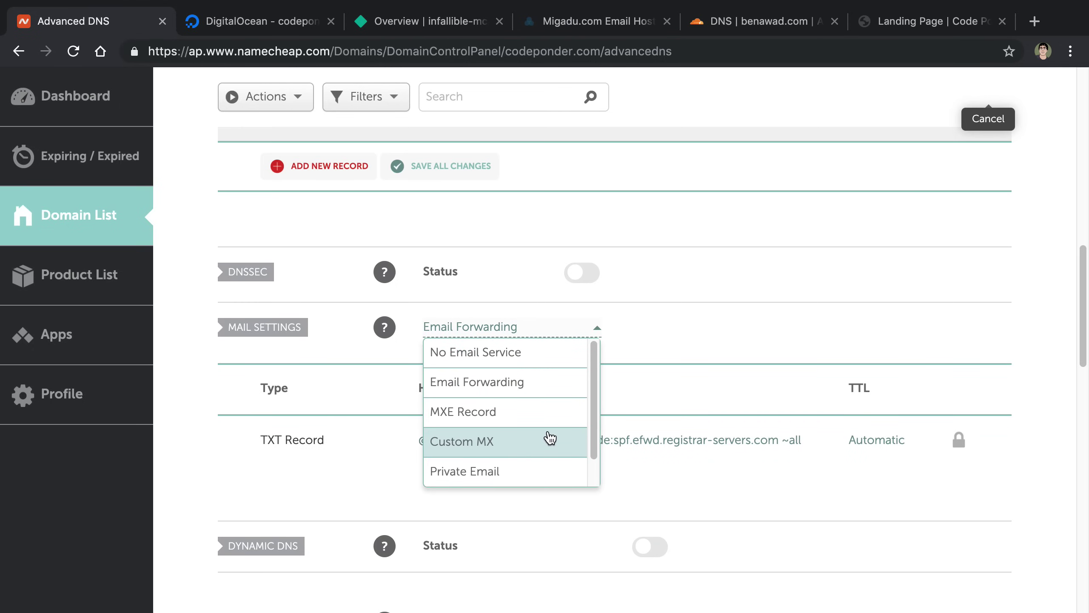
pyautogui.click(753, 362)
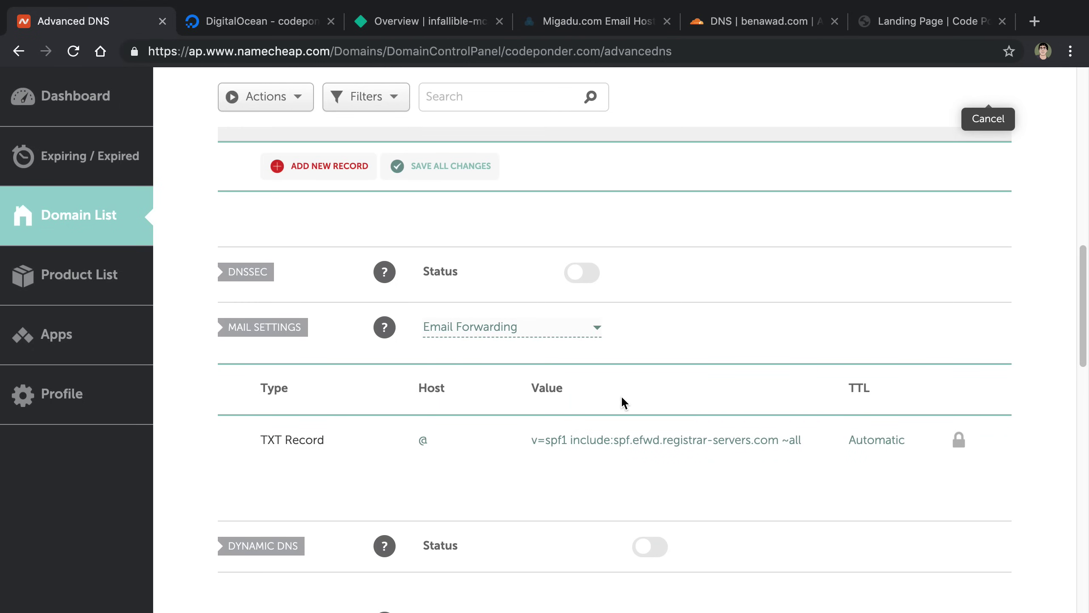
pyautogui.scroll(10, 621, 395)
pyautogui.scroll(-4, 609, 405)
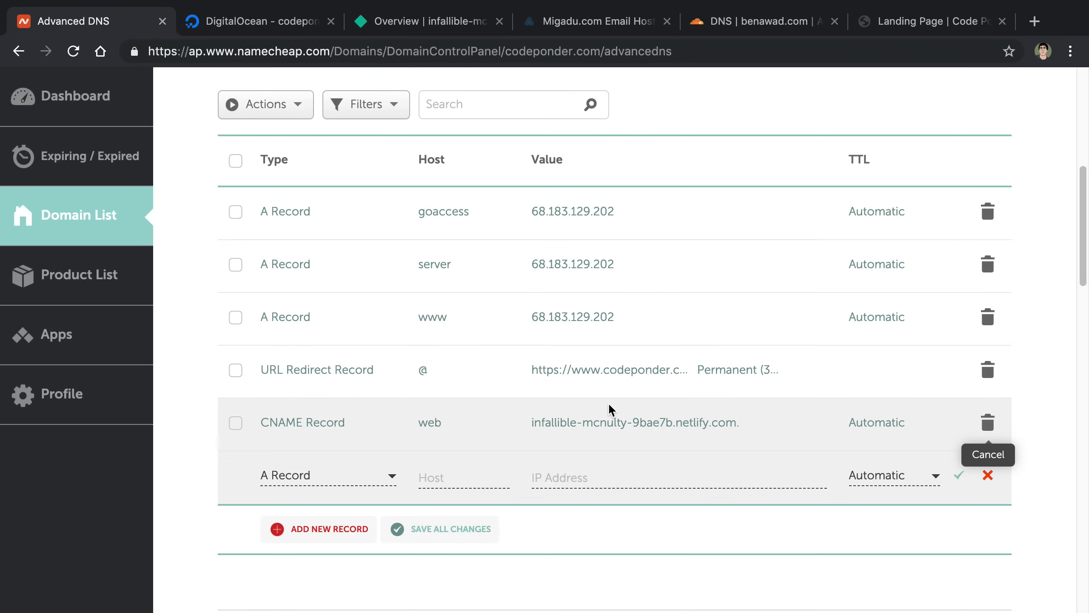
pyautogui.scroll(4, 610, 405)
pyautogui.scroll(8, 596, 394)
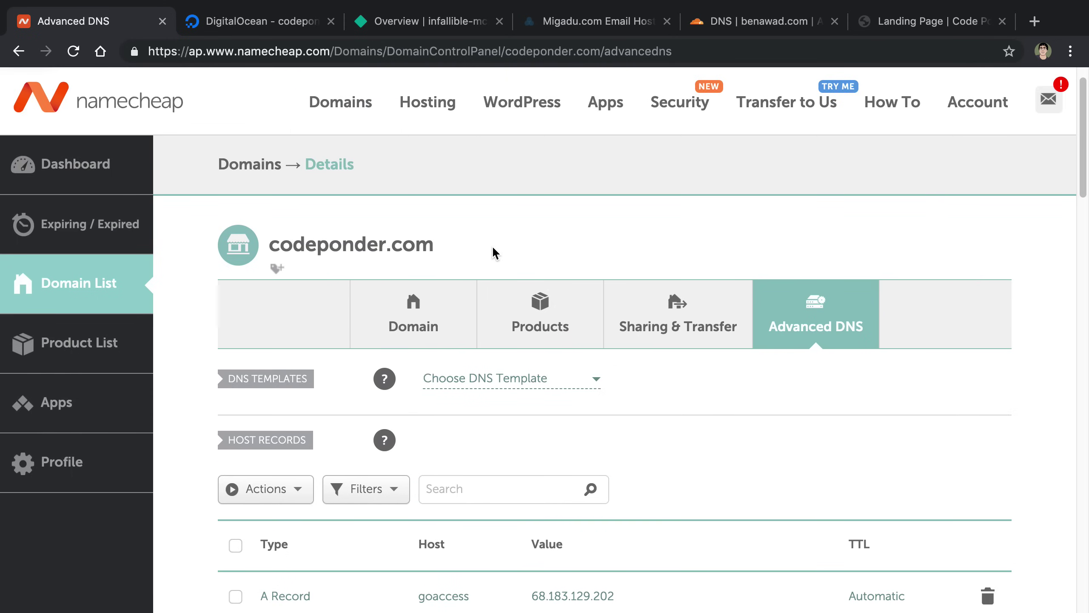
# Compare the Advanced DNS settings with the Migadu email hosting homepage, ending on Migadu.
pyautogui.scroll(-6, 490, 251)
pyautogui.scroll(-3, 488, 251)
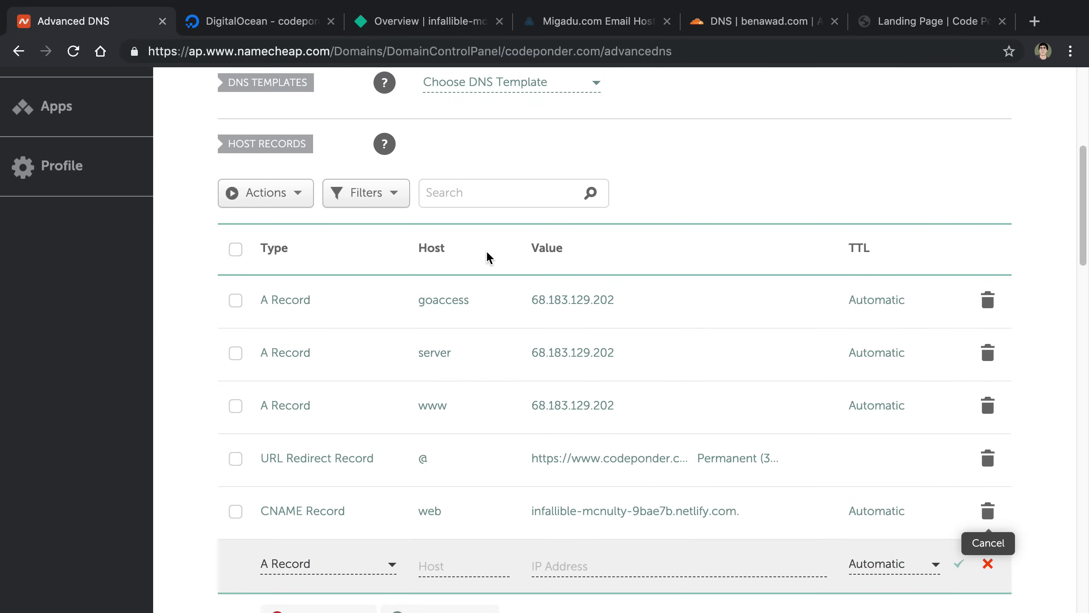
pyautogui.scroll(6, 564, 318)
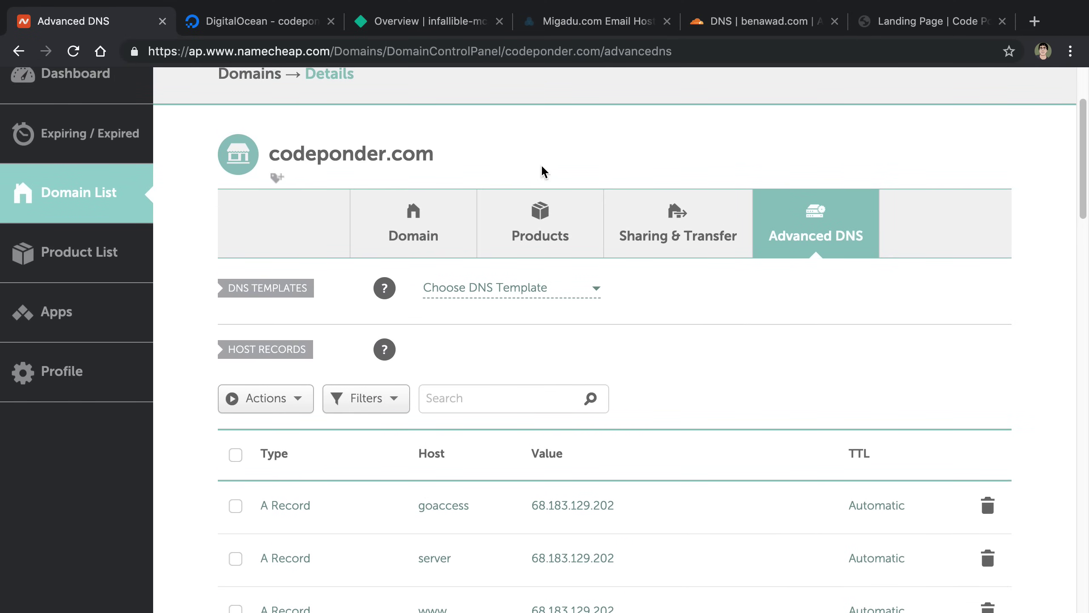
pyautogui.scroll(2, 548, 335)
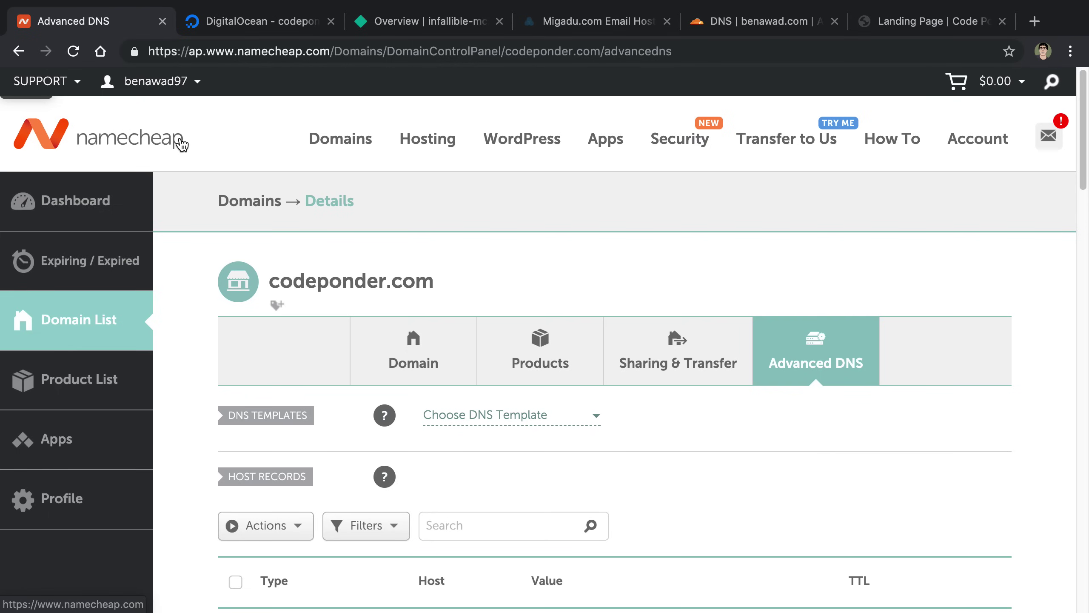
pyautogui.scroll(-1, 578, 261)
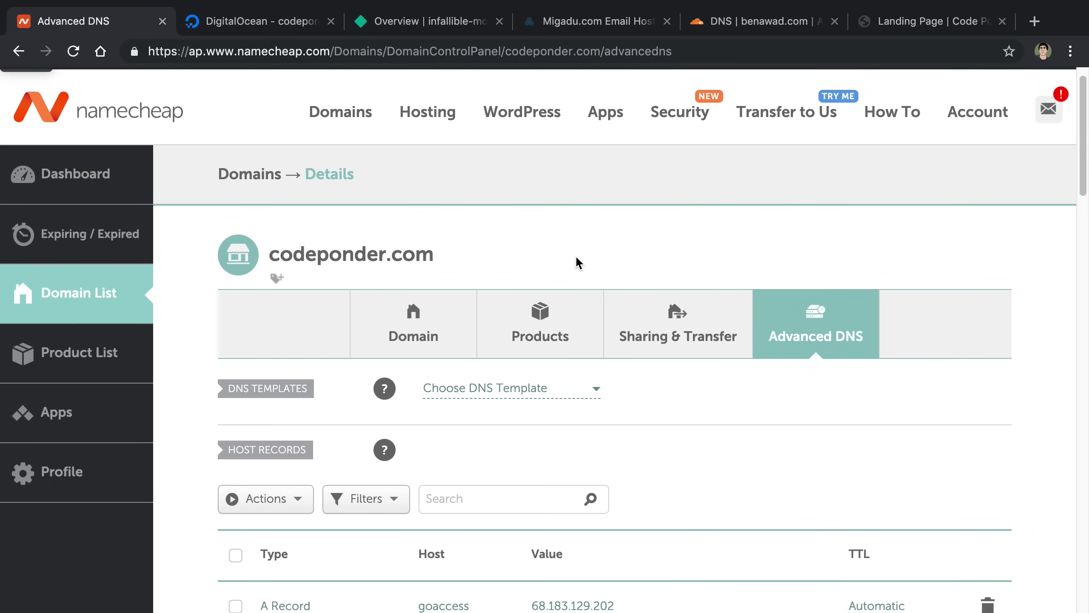
pyautogui.click(597, 28)
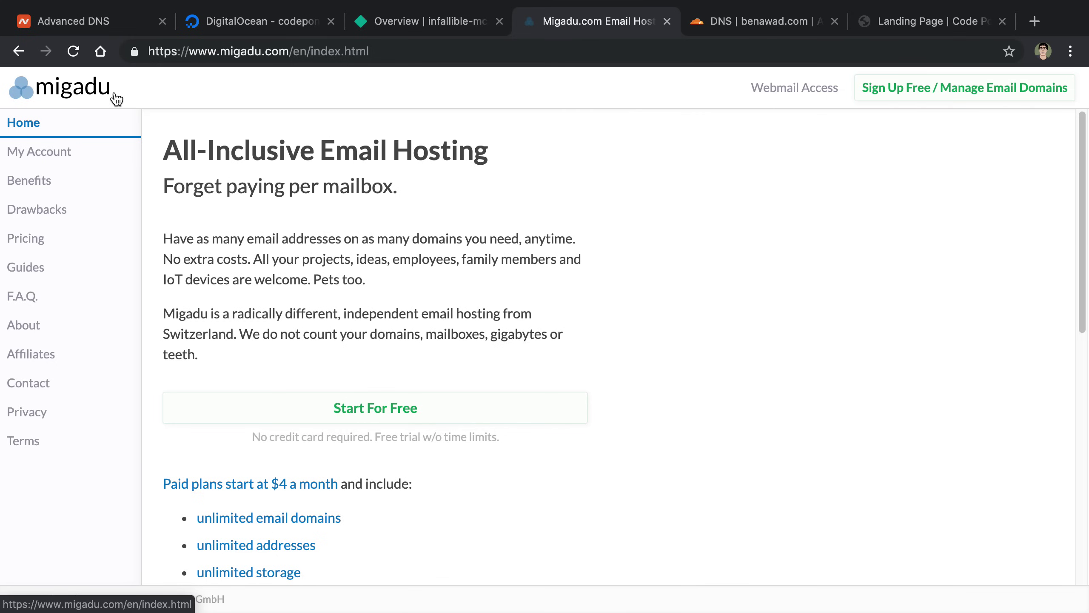
pyautogui.click(129, 31)
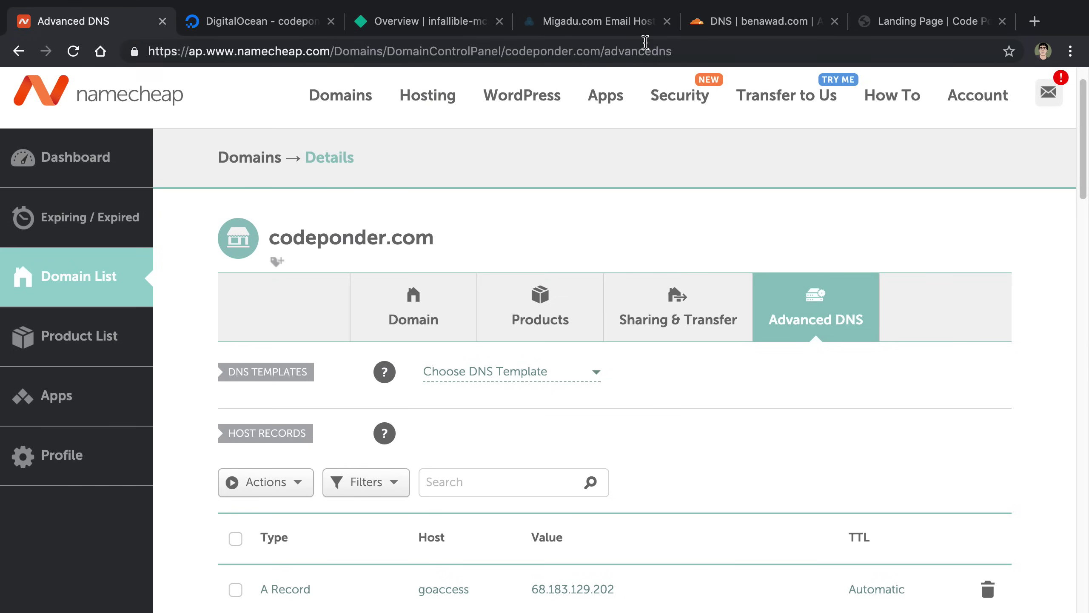
pyautogui.scroll(-5, 732, 259)
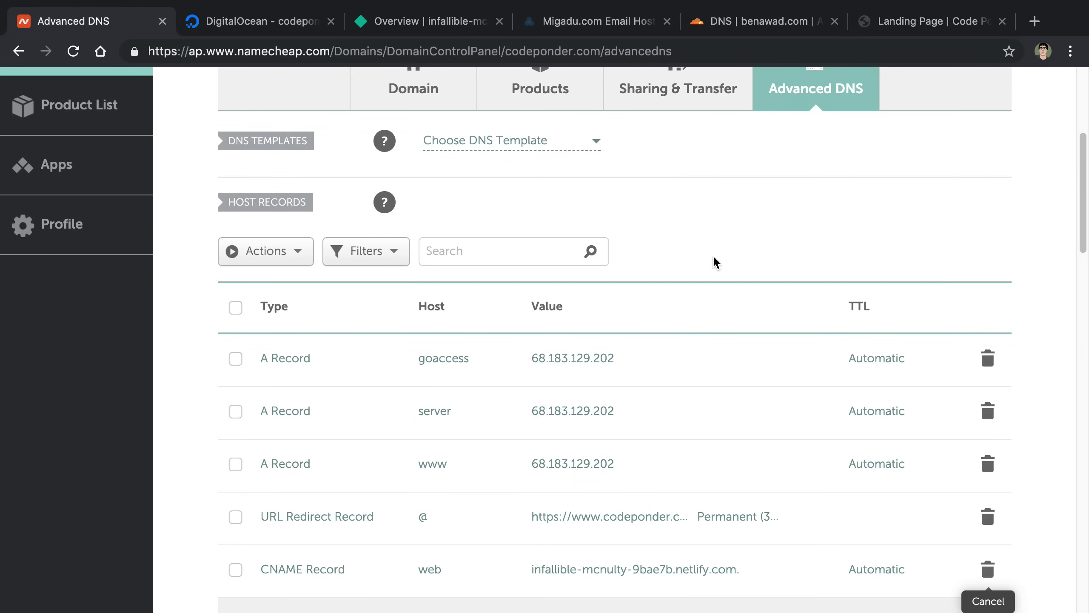
pyautogui.scroll(-5, 714, 261)
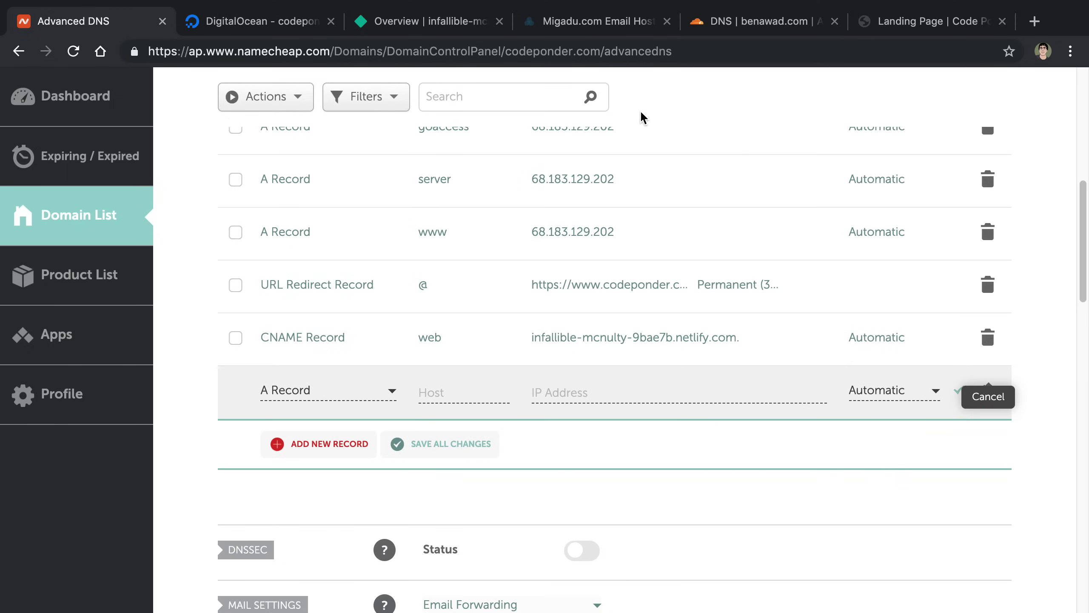
pyautogui.click(620, 25)
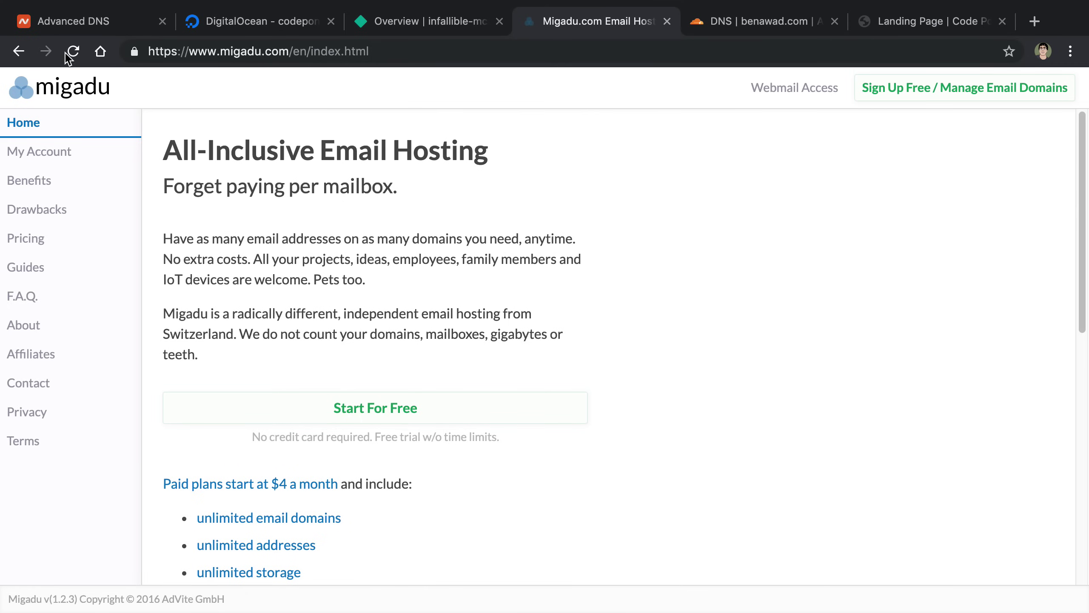
# Return to codeponder.com's DNS records in Namecheap, leaving the blank A record row unsaved.
pyautogui.click(72, 20)
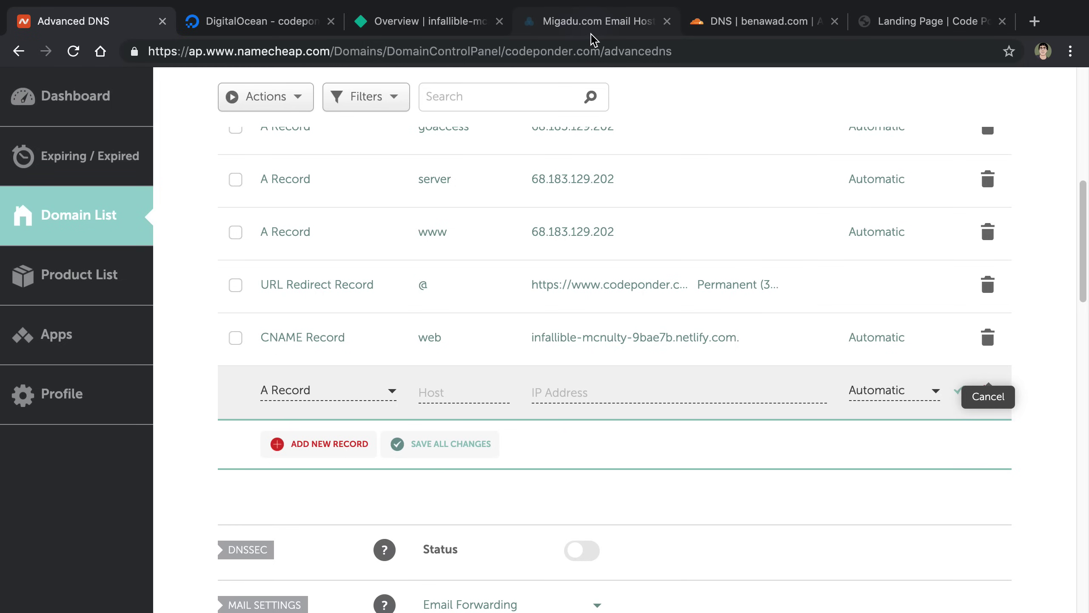
# Scroll through codeponder.com's host records: goaccess, server and www A records at 68.183.129.202.
pyautogui.scroll(3, 588, 138)
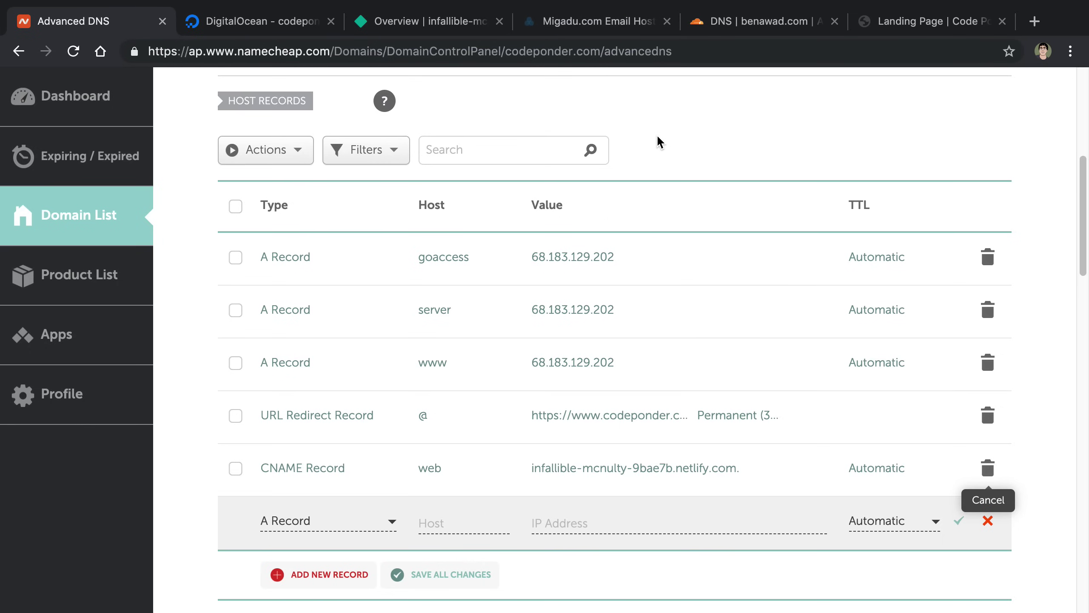
pyautogui.scroll(3, 685, 215)
pyautogui.scroll(5, 686, 215)
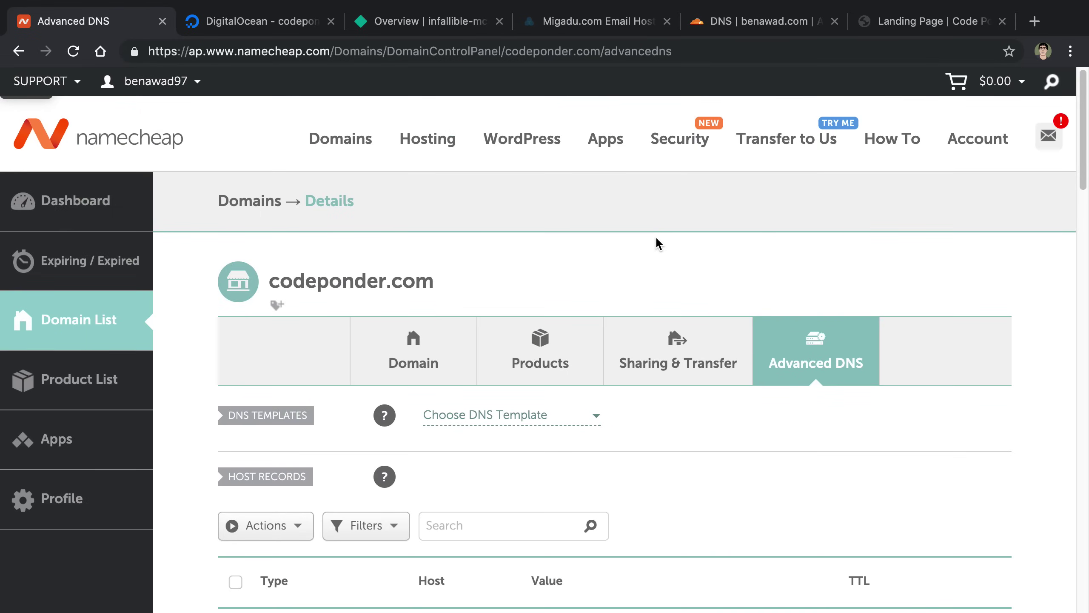
pyautogui.scroll(-5, 657, 243)
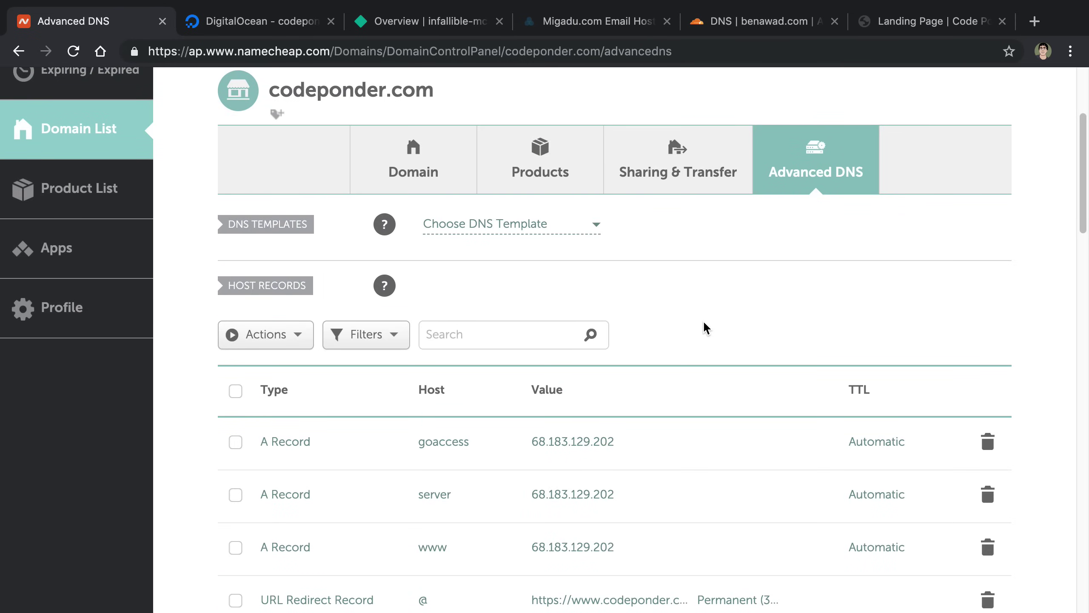
# Review benawad.com's DNS records in Cloudflare, then go back to codeponder.com's Advanced DNS page.
pyautogui.click(789, 30)
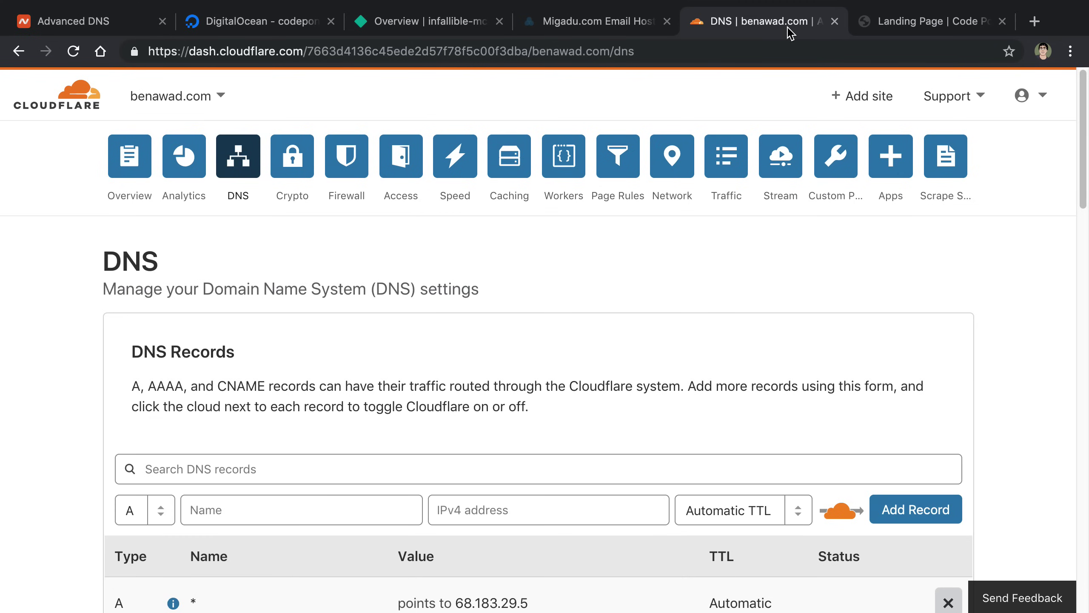
pyautogui.scroll(-3, 712, 232)
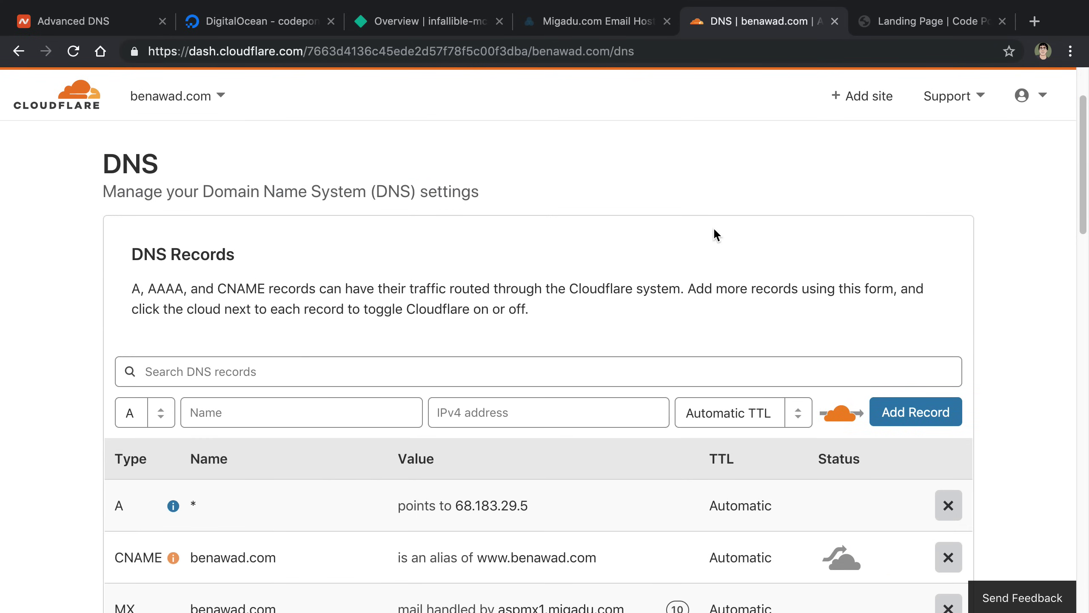
pyautogui.scroll(3, 714, 232)
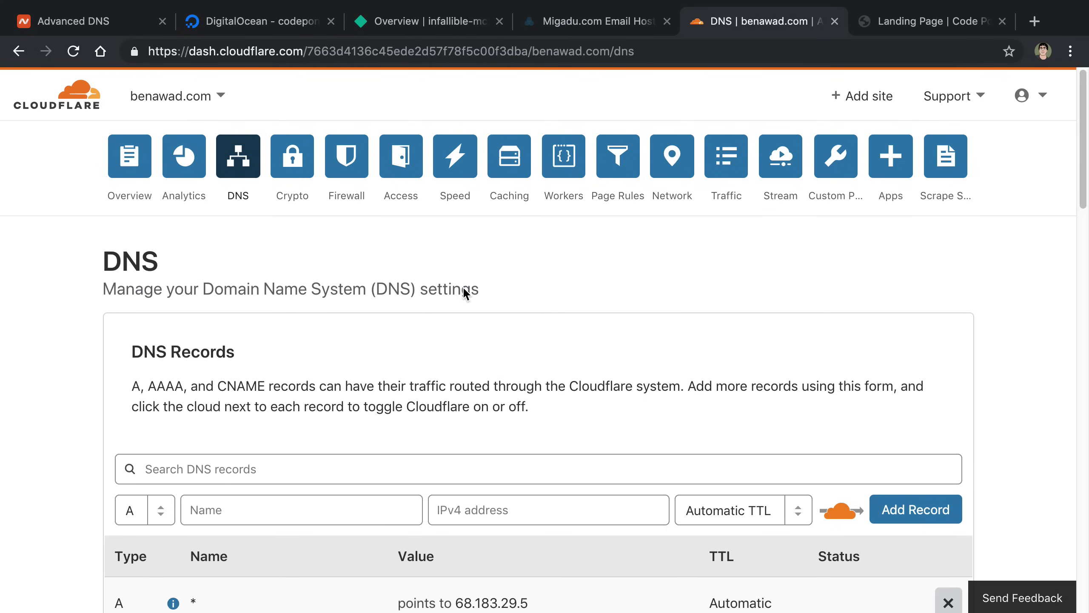
pyautogui.scroll(-2, 728, 268)
pyautogui.scroll(2, 729, 269)
pyautogui.click(95, 20)
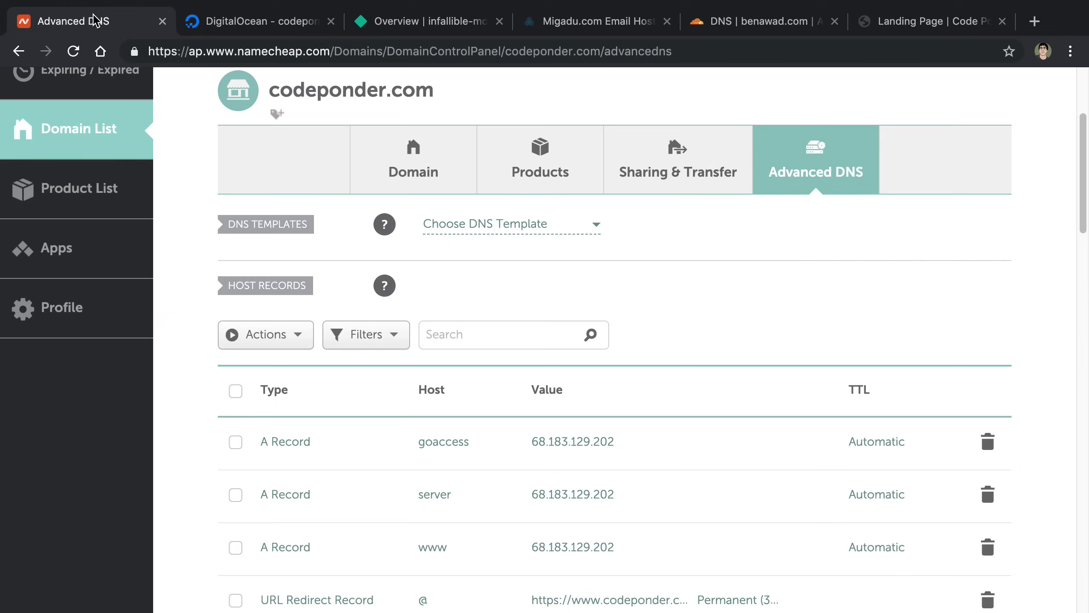
# Switch codeponder.com's nameservers from Namecheap BasicDNS to Custom DNS, ready to fill Nameserver 1.
pyautogui.click(388, 178)
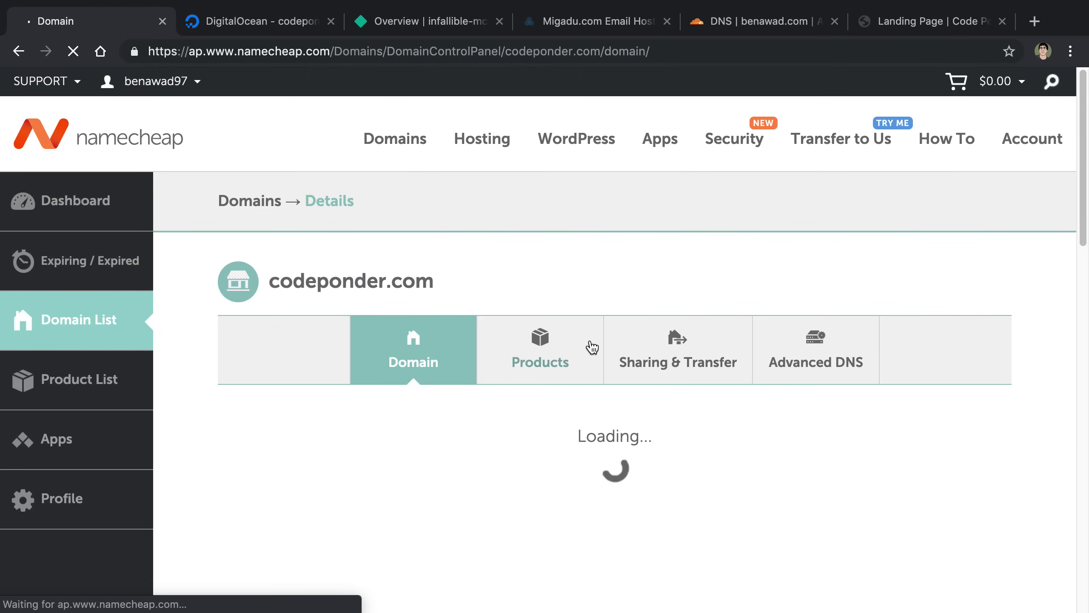
pyautogui.scroll(-5, 534, 414)
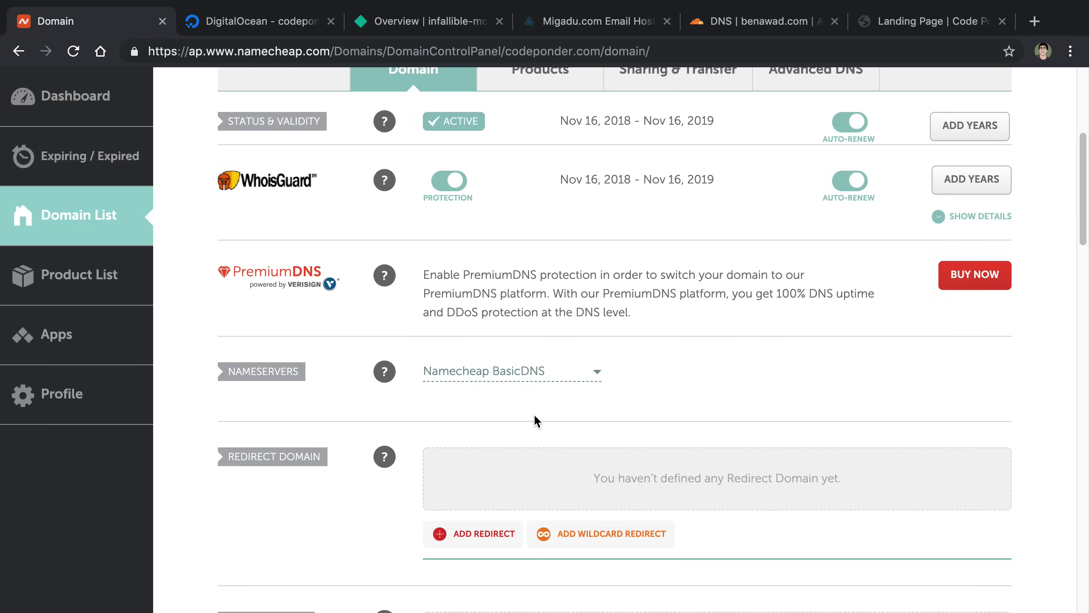
pyautogui.click(543, 372)
pyautogui.click(496, 476)
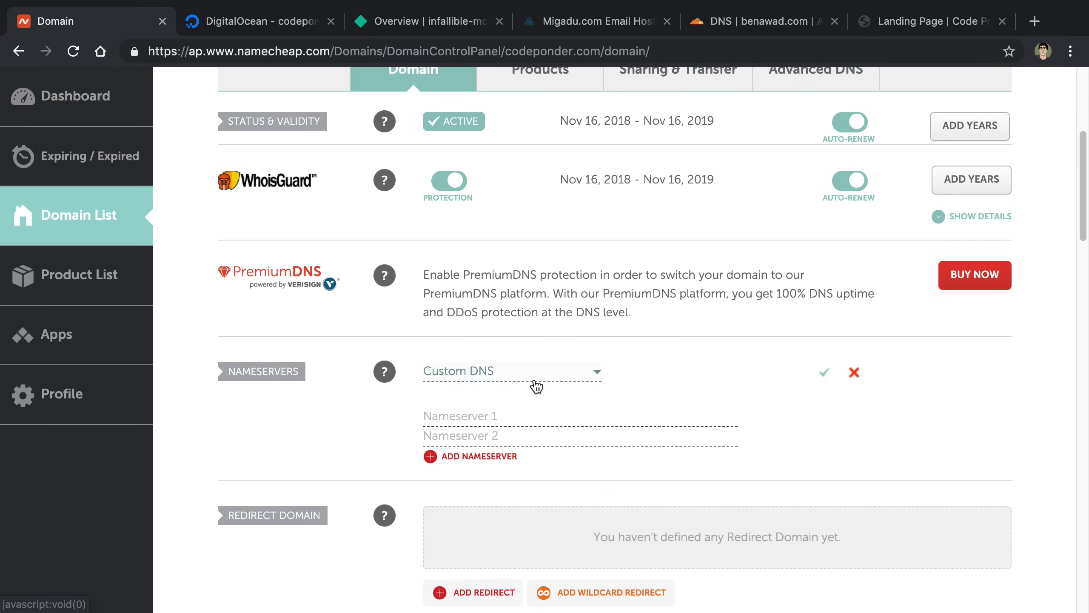
pyautogui.scroll(-1, 536, 386)
pyautogui.click(493, 391)
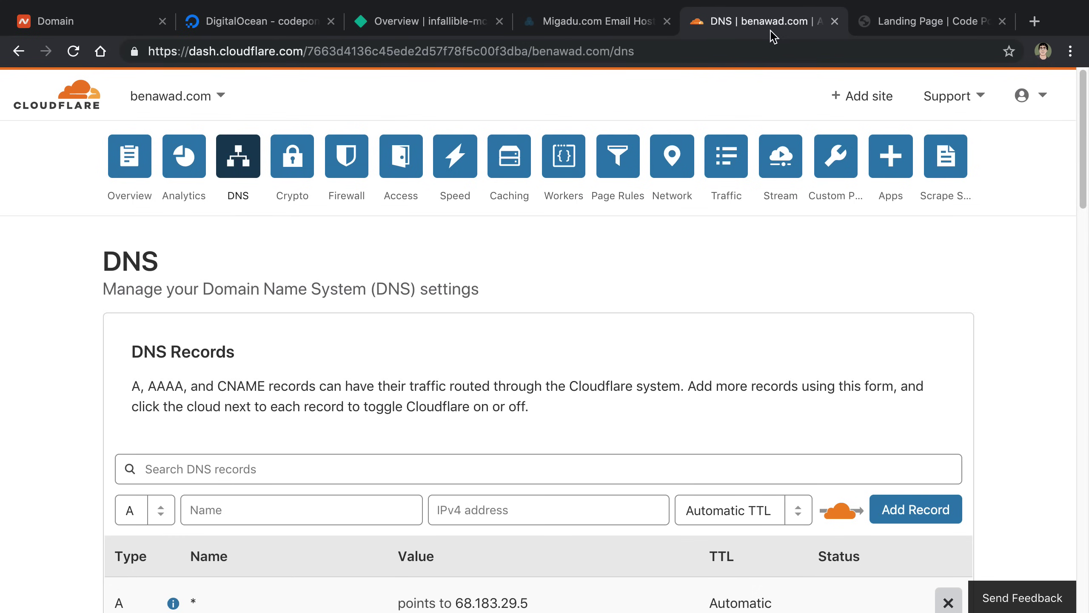
pyautogui.click(760, 21)
pyautogui.scroll(-15, 339, 304)
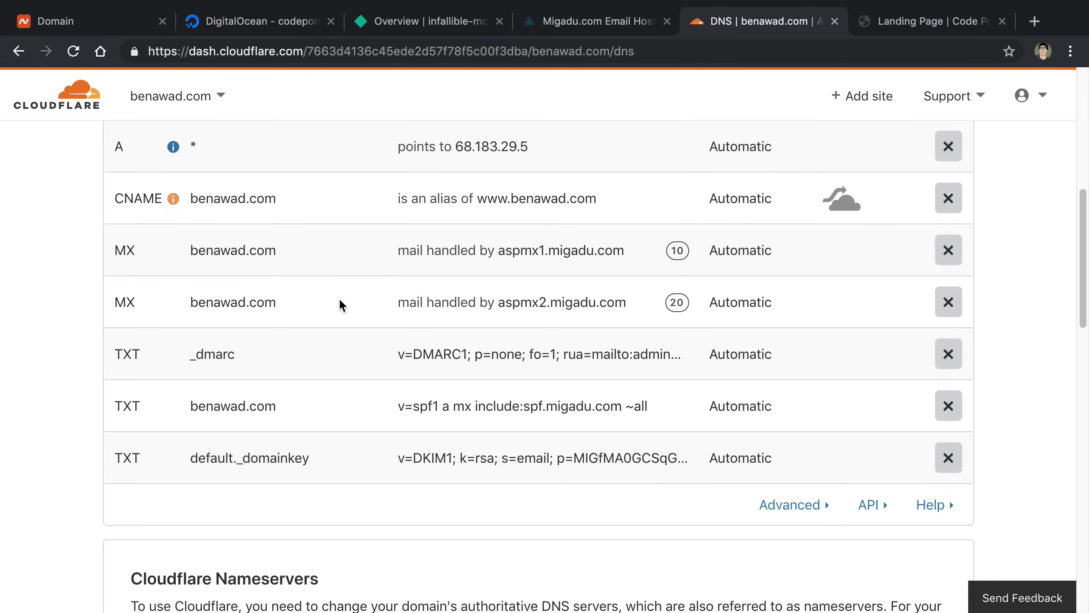
pyautogui.moveTo(248, 289); pyautogui.dragTo(247, 323)
pyautogui.click(433, 202)
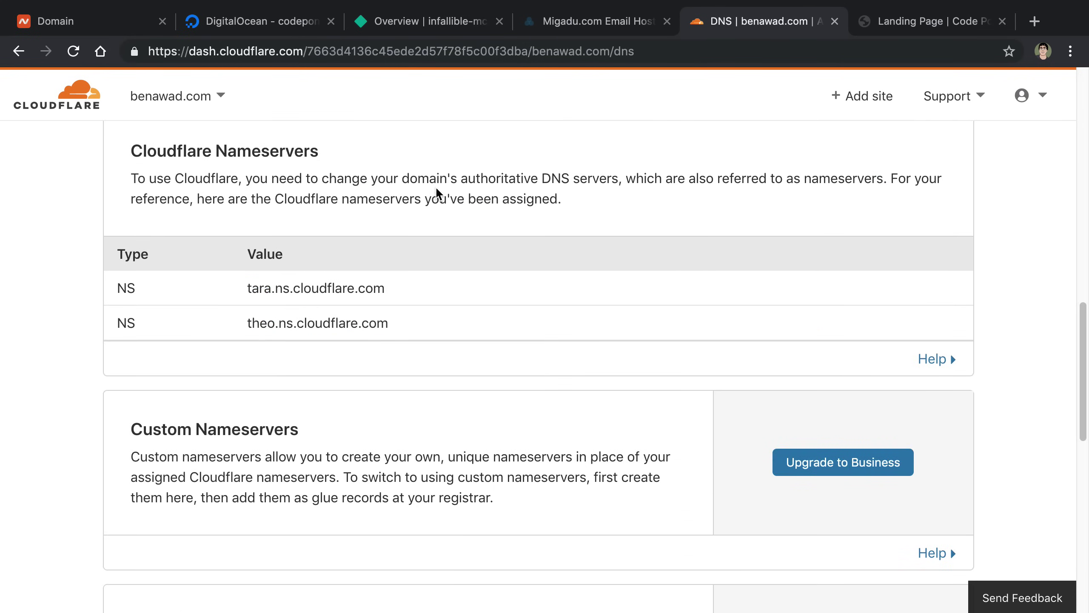
pyautogui.scroll(10, 433, 202)
pyautogui.scroll(-4, 433, 202)
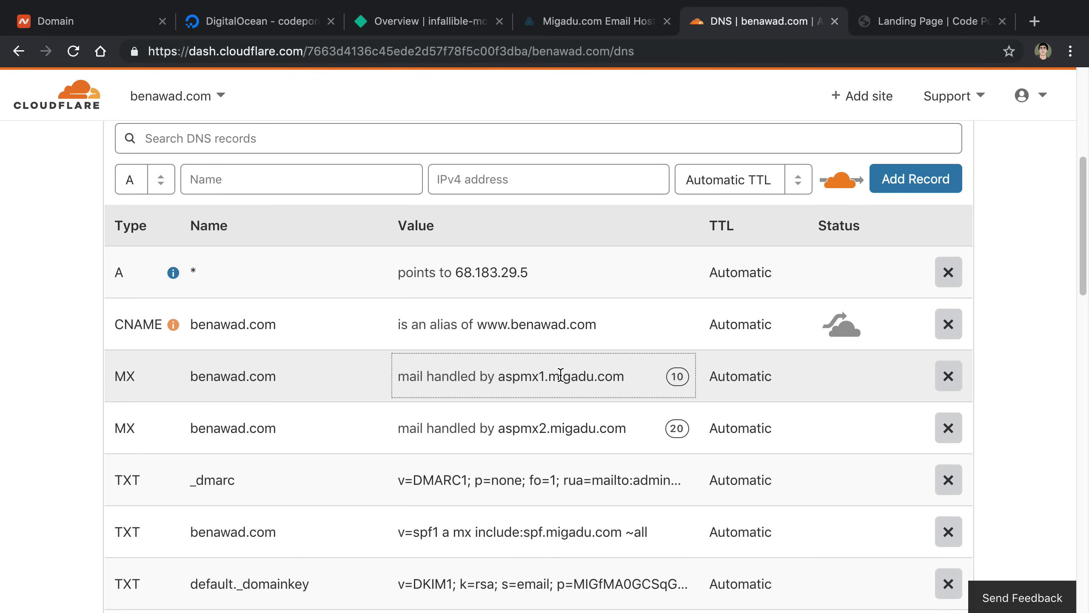
pyautogui.scroll(-1, 561, 374)
pyautogui.scroll(2, 561, 374)
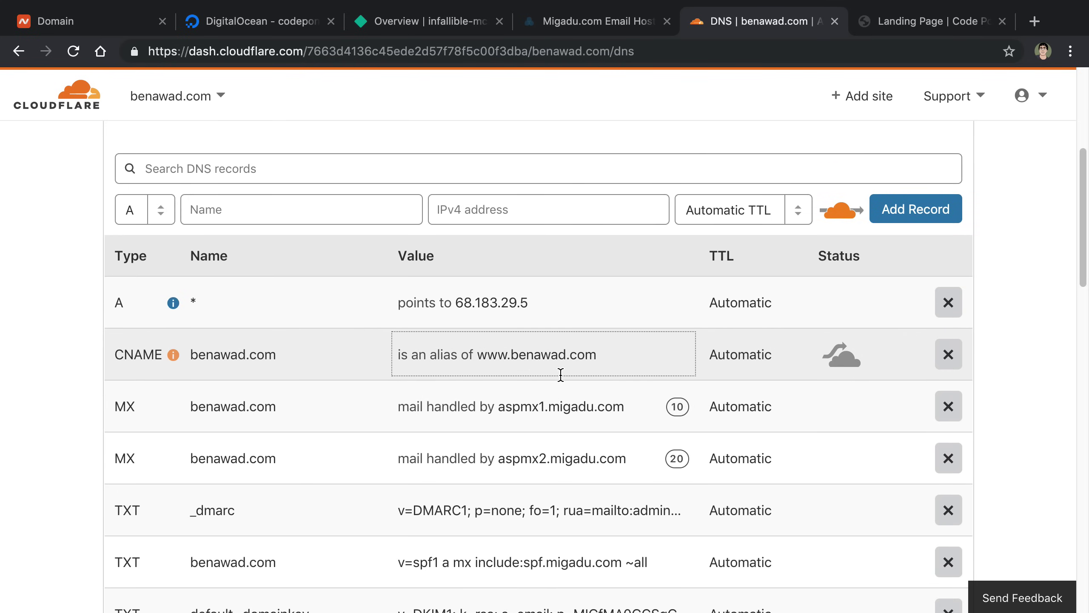
pyautogui.scroll(2, 561, 374)
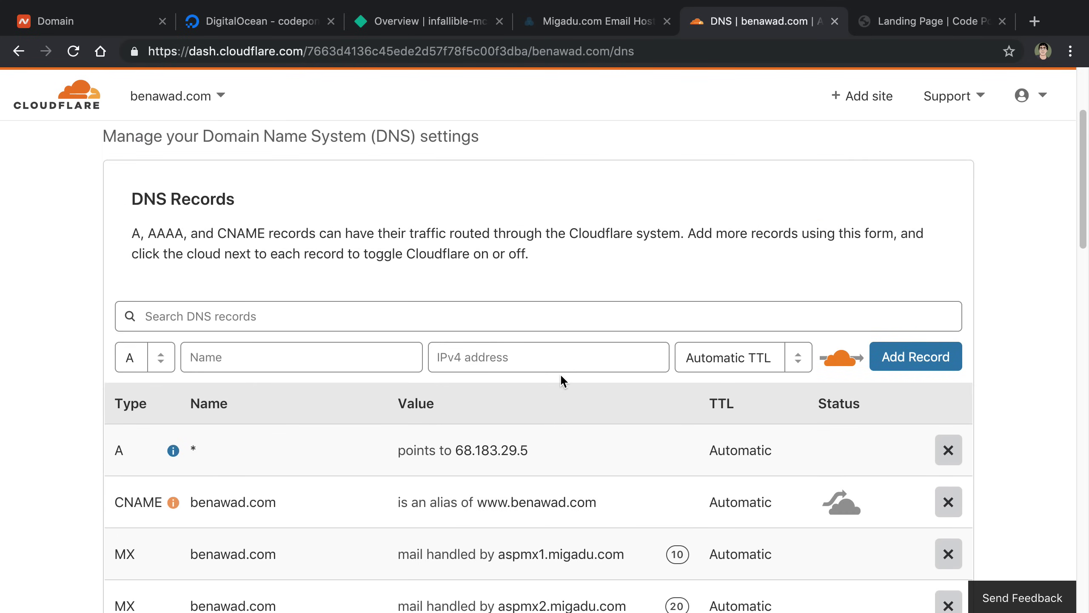
pyautogui.scroll(-2, 556, 380)
pyautogui.scroll(-2, 556, 378)
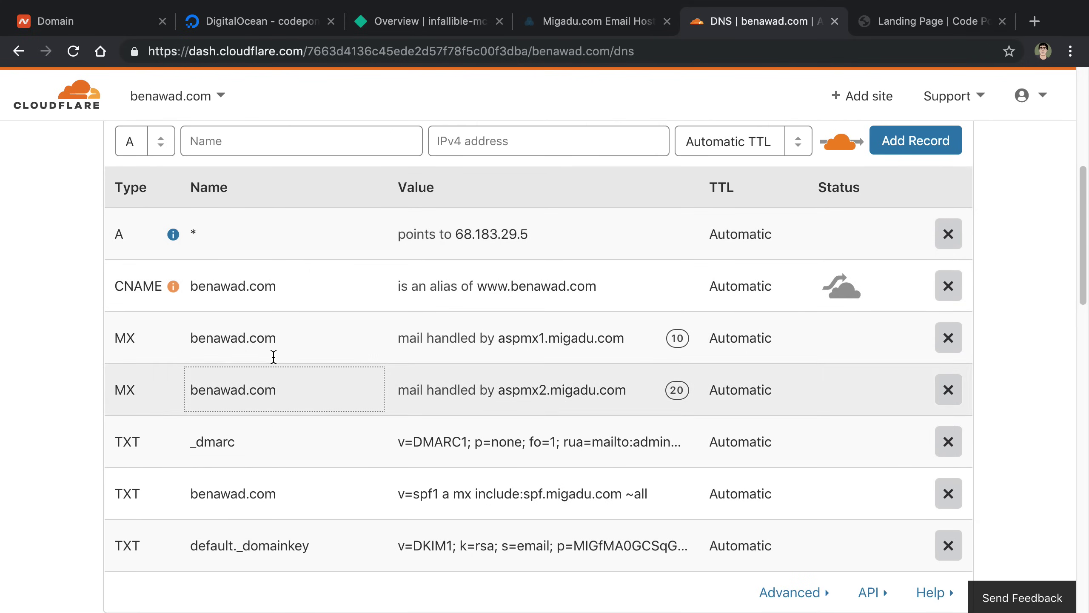
pyautogui.scroll(1, 600, 276)
pyautogui.scroll(1, 600, 275)
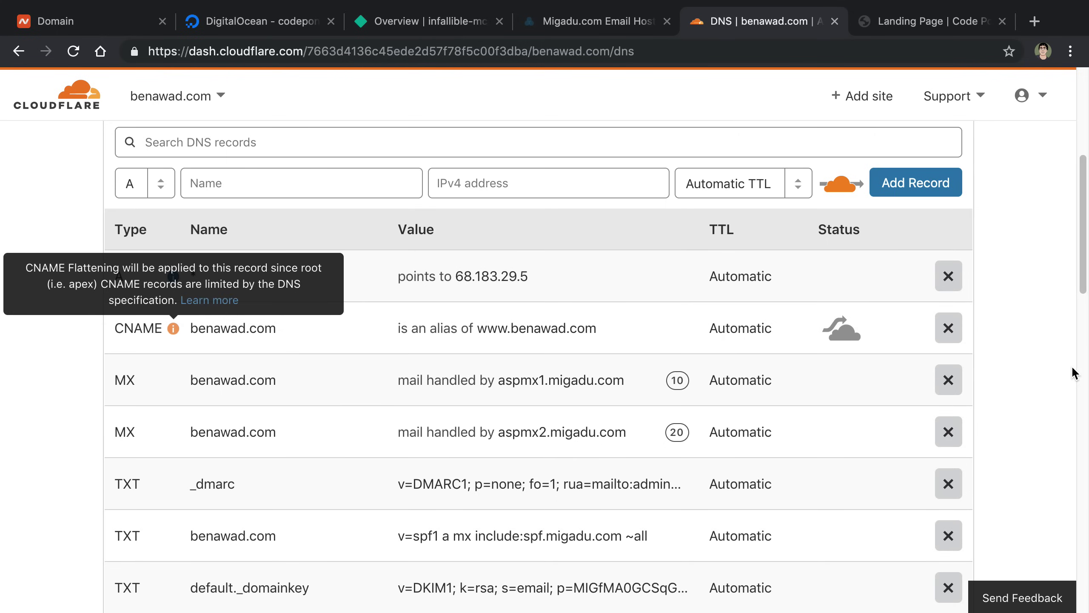
pyautogui.click(840, 335)
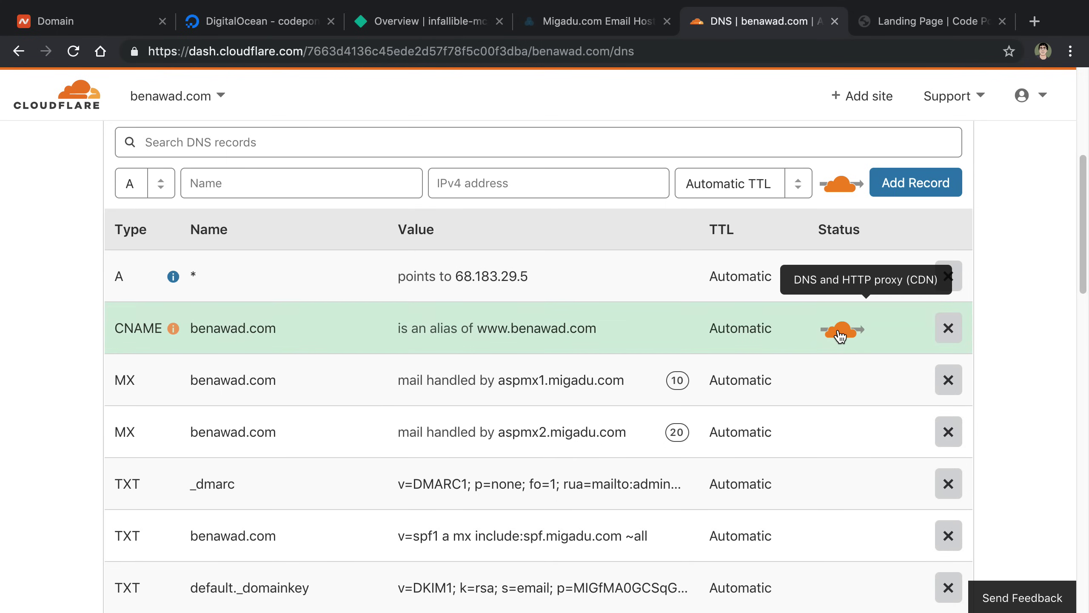
pyautogui.click(841, 335)
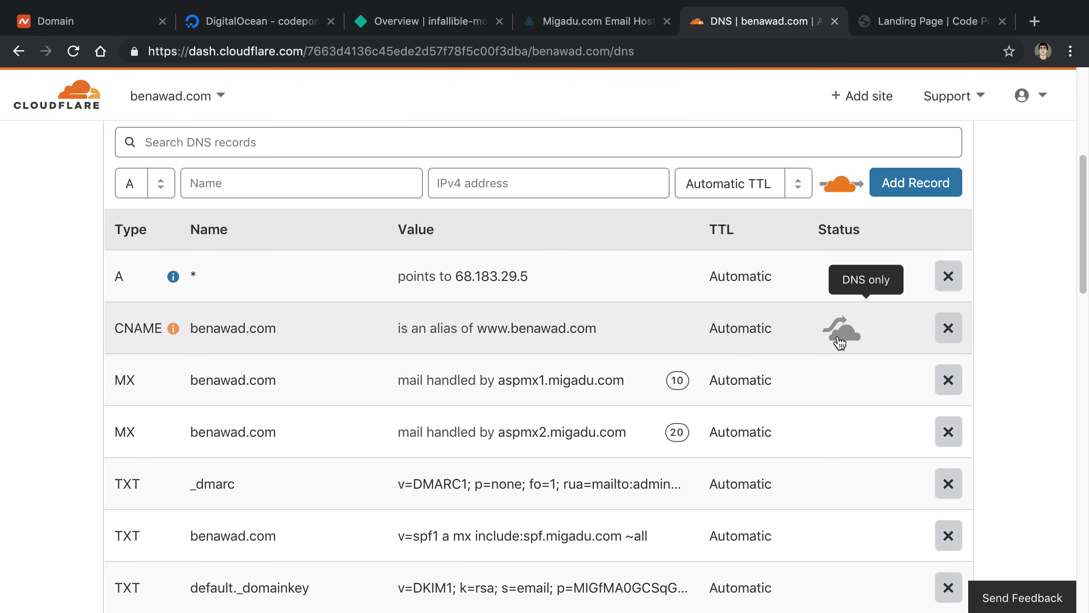
pyautogui.click(837, 333)
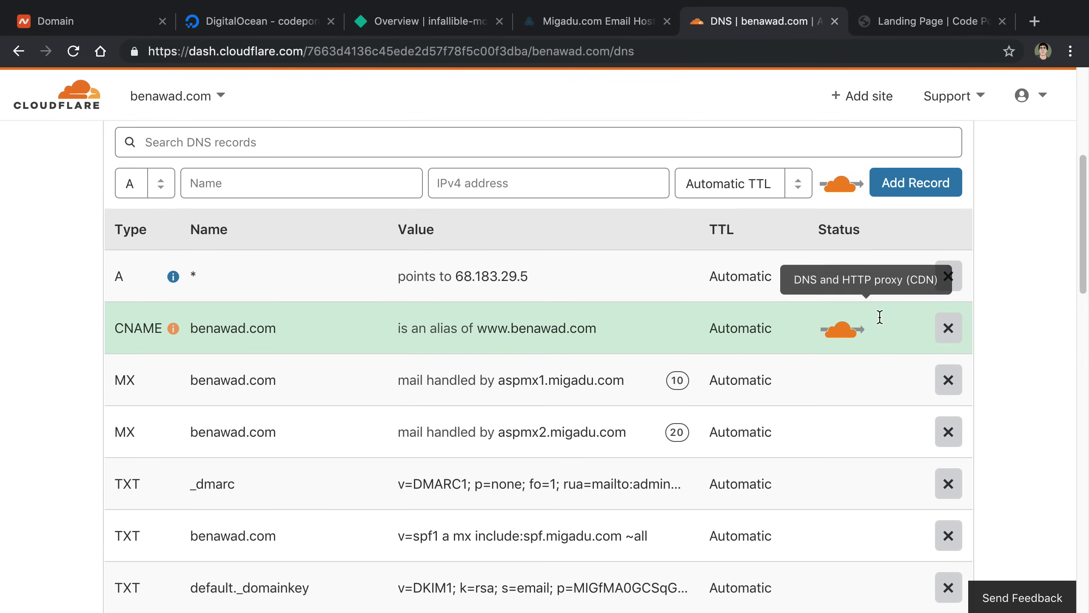
pyautogui.click(841, 330)
pyautogui.scroll(3, 949, 277)
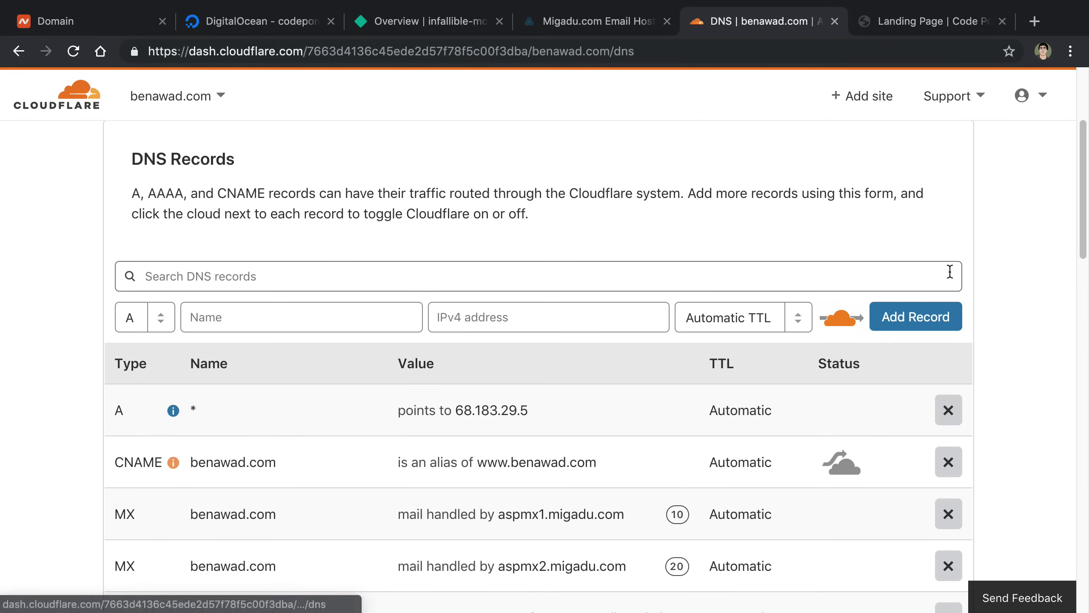
pyautogui.scroll(-4, 1064, 360)
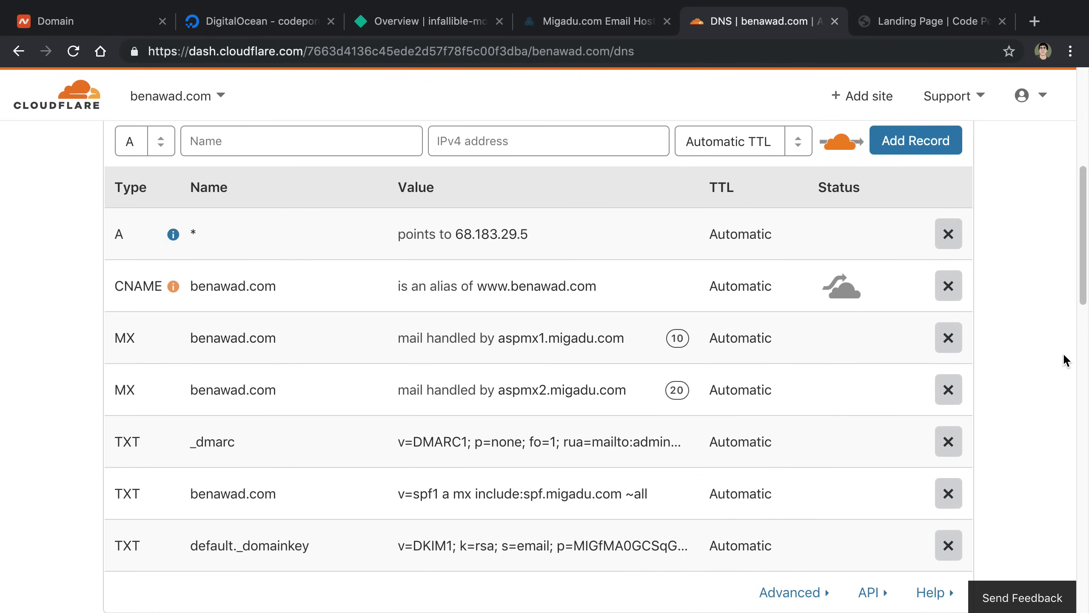
pyautogui.scroll(8, 1064, 359)
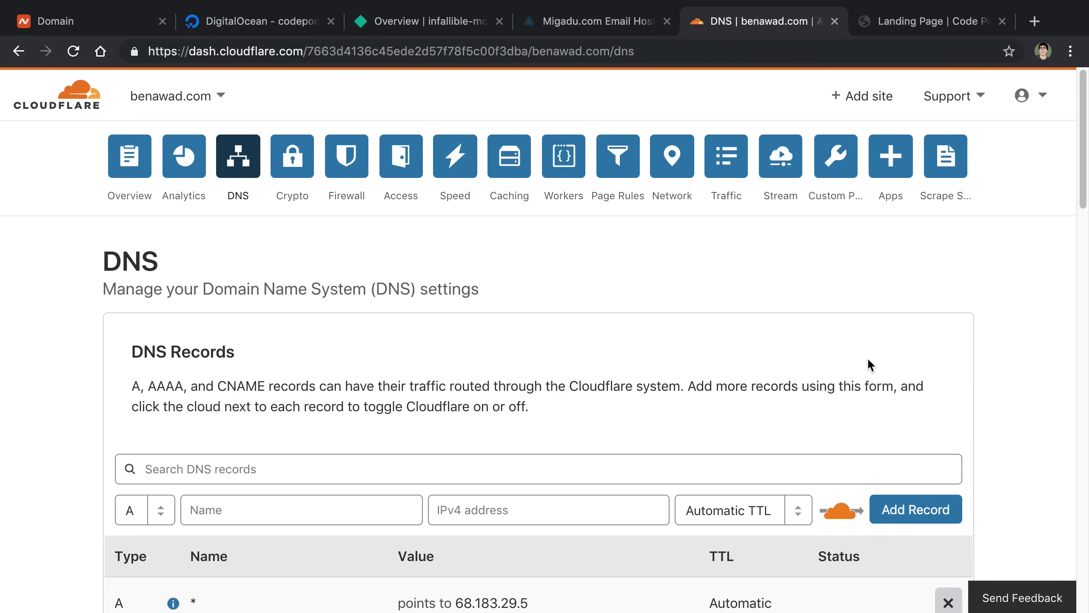
pyautogui.scroll(-2, 869, 361)
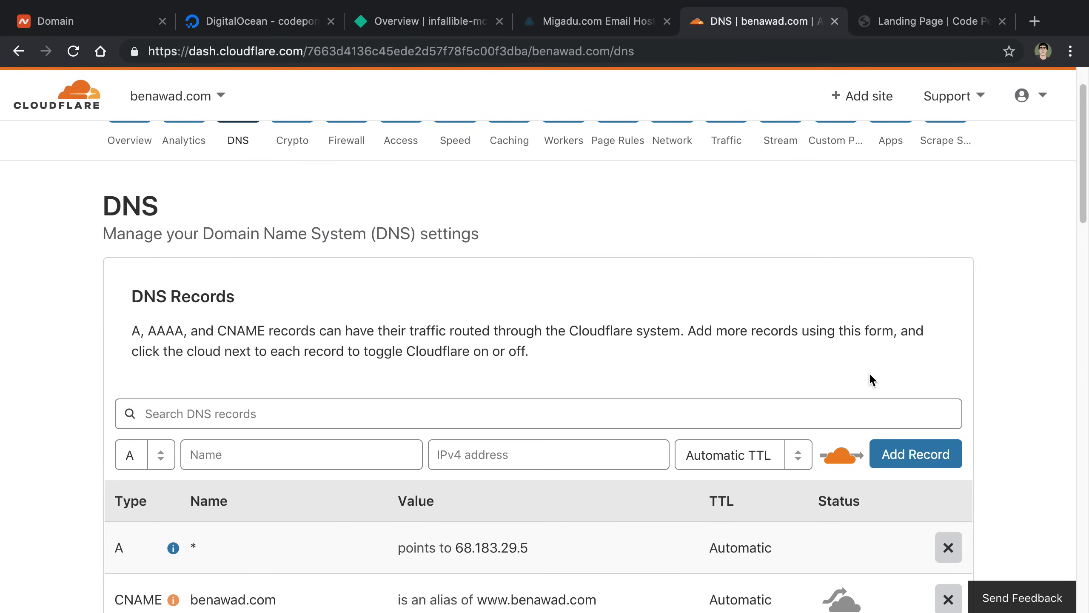
pyautogui.scroll(2, 659, 361)
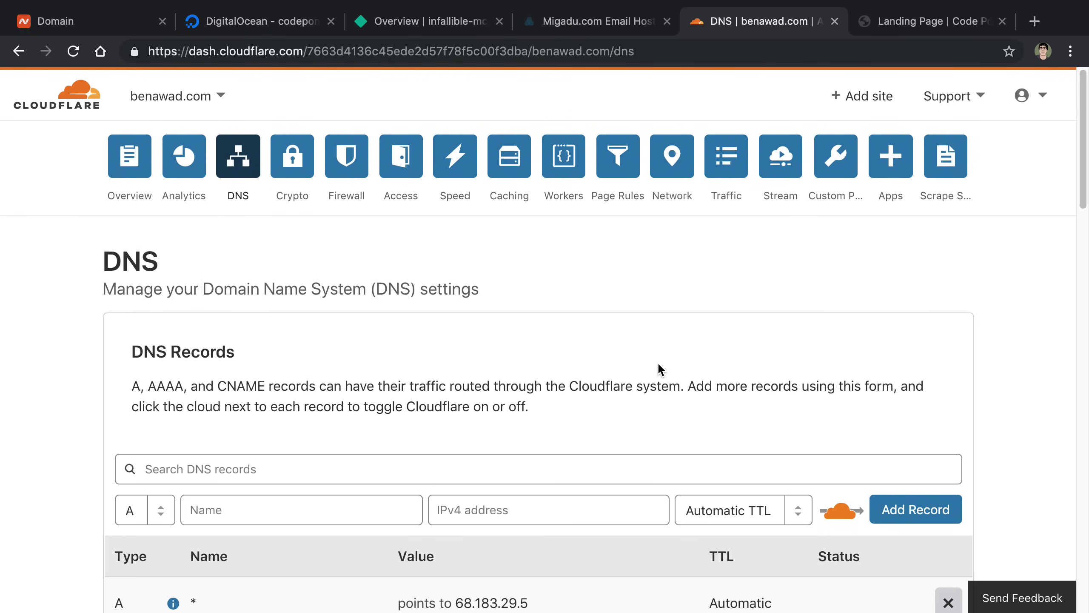
pyautogui.scroll(-3, 657, 362)
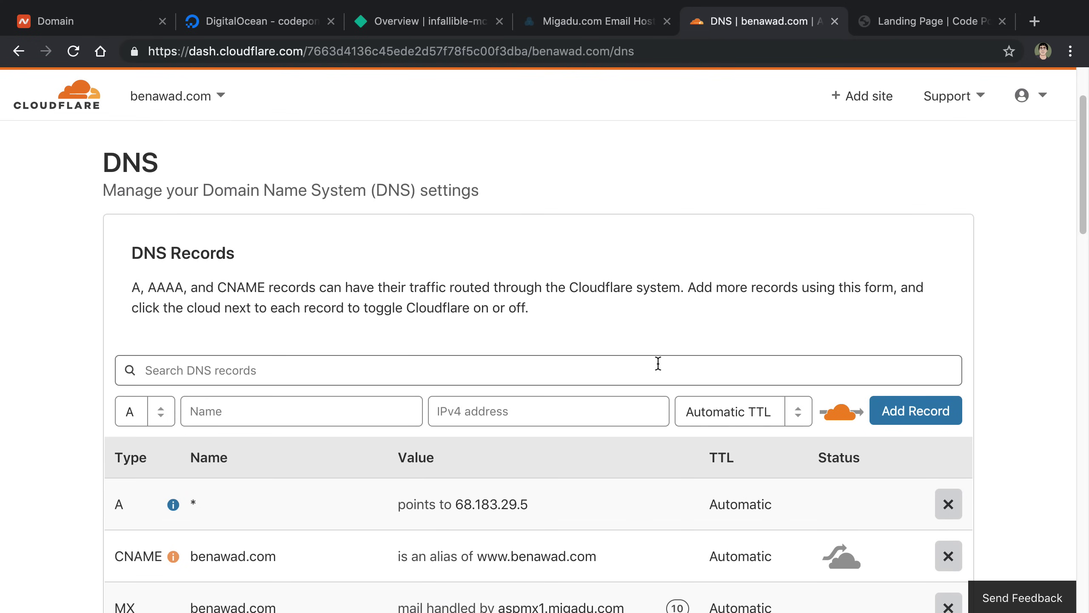
pyautogui.scroll(3, 658, 363)
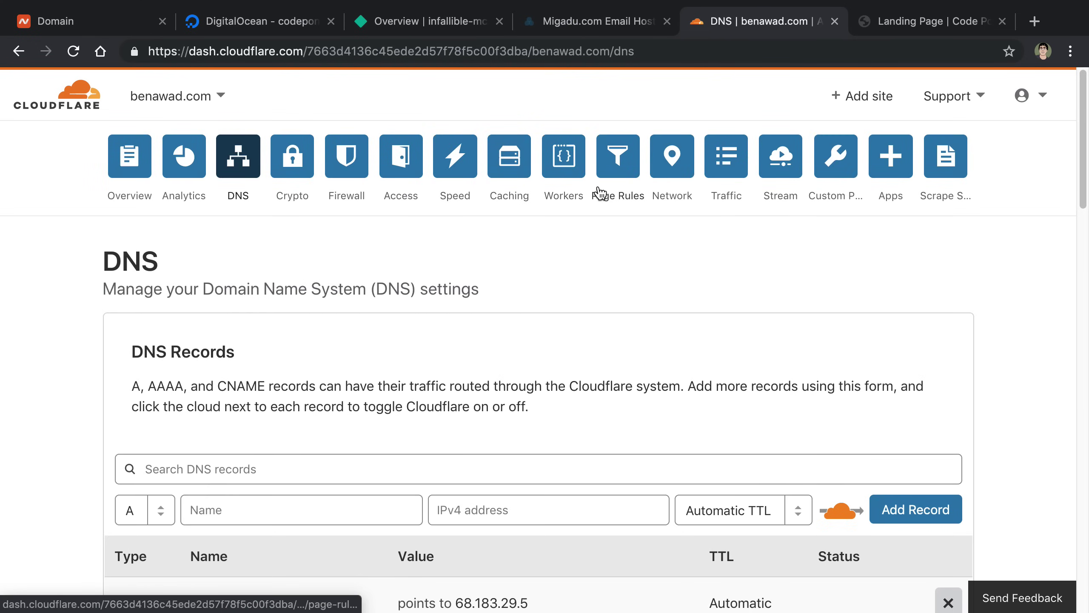
pyautogui.click(613, 202)
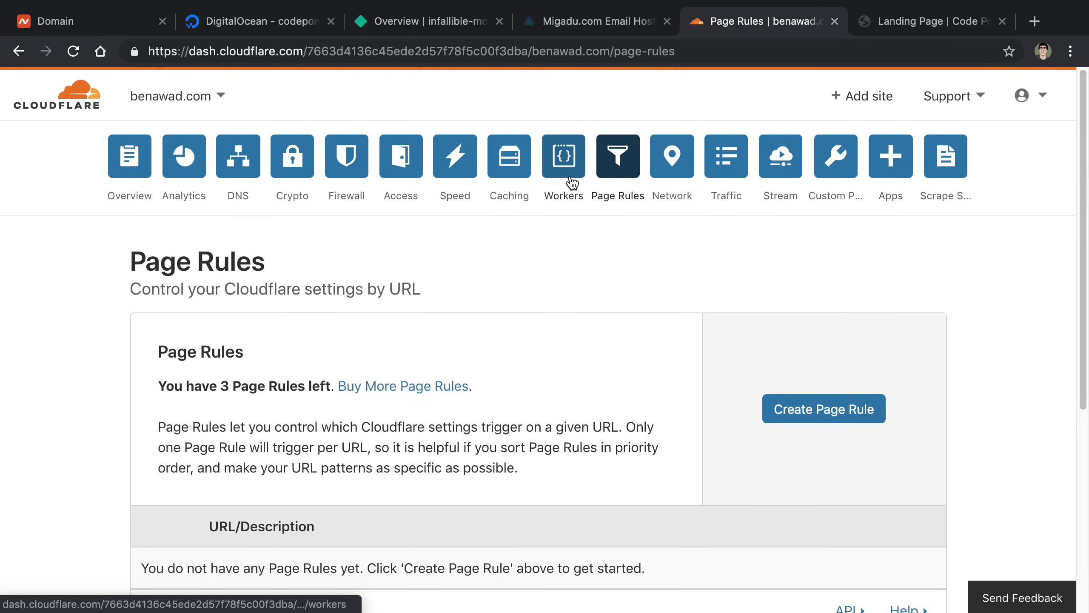
pyautogui.click(563, 158)
pyautogui.scroll(-2, 558, 374)
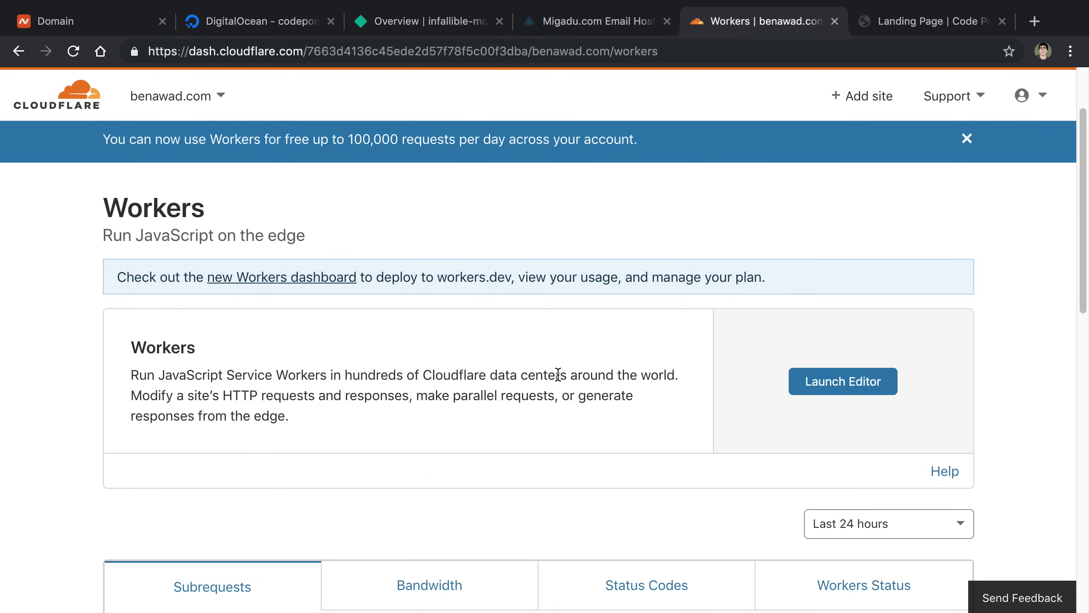
pyautogui.scroll(-8, 557, 375)
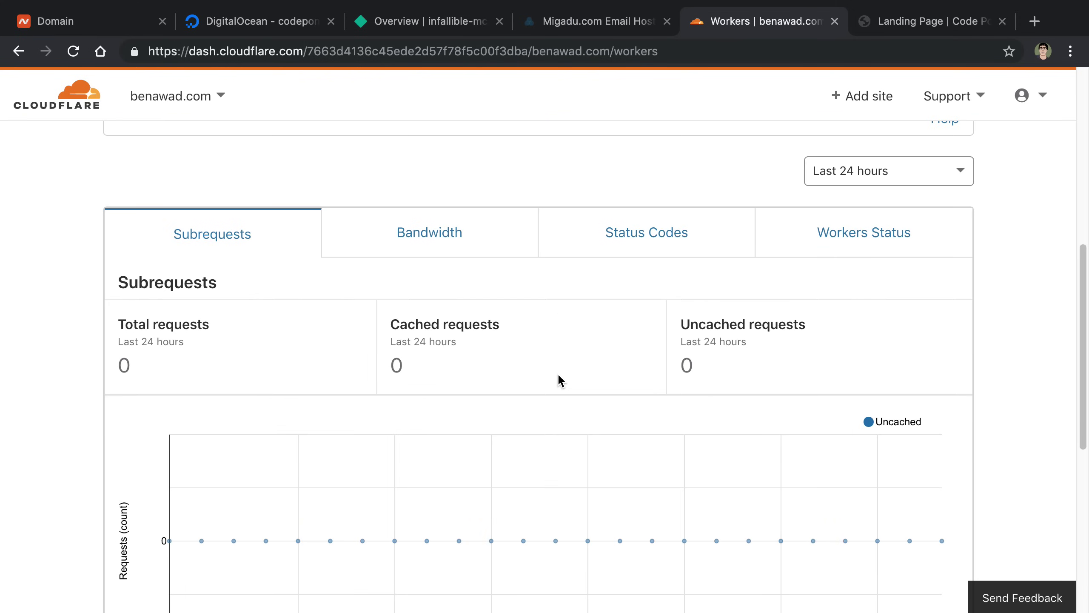
pyautogui.scroll(10, 558, 376)
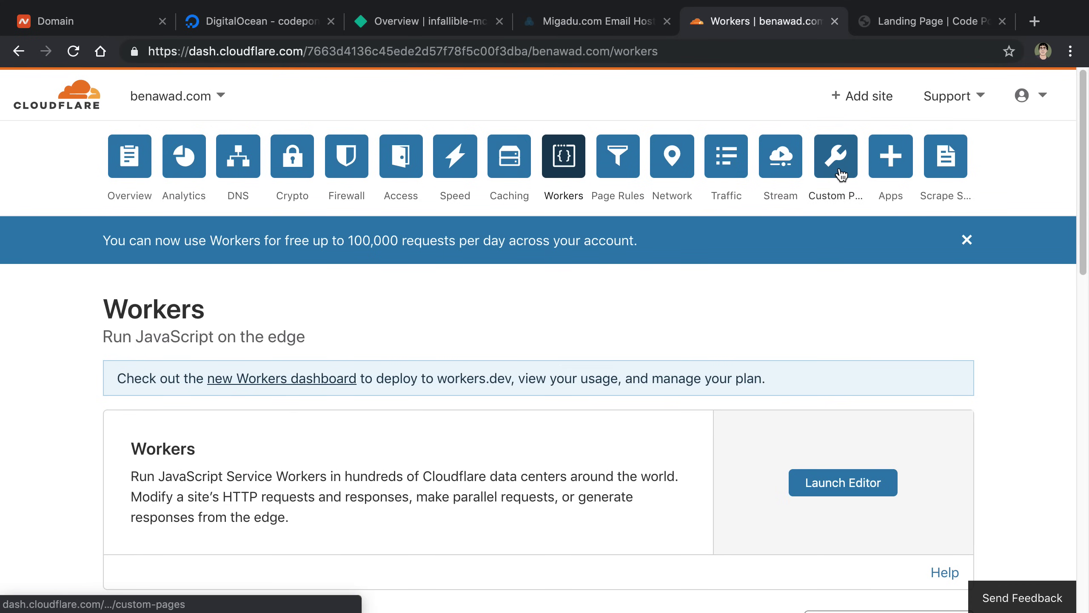
pyautogui.click(238, 158)
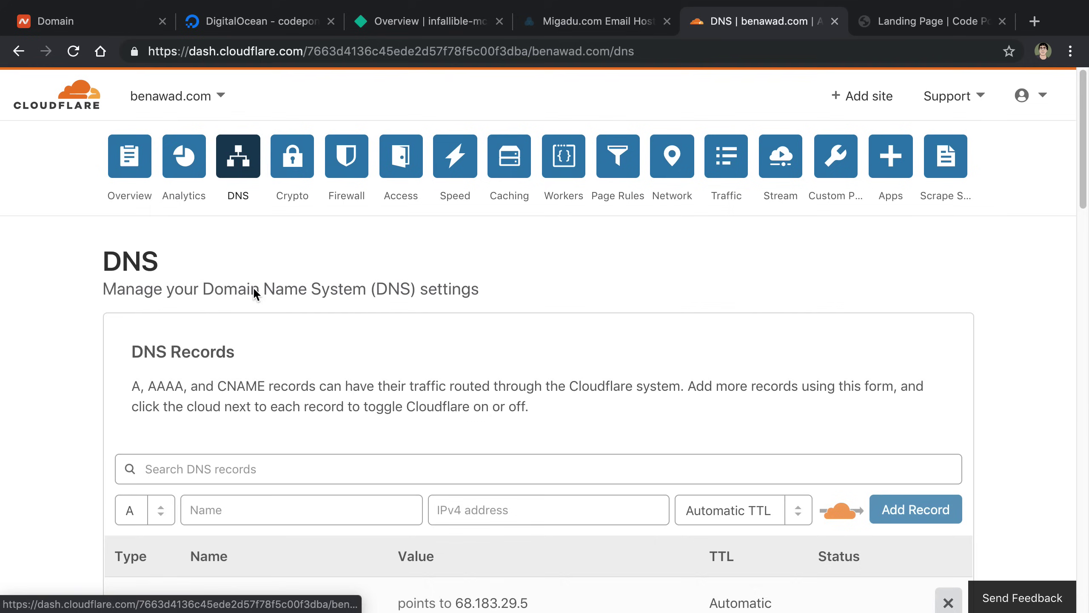